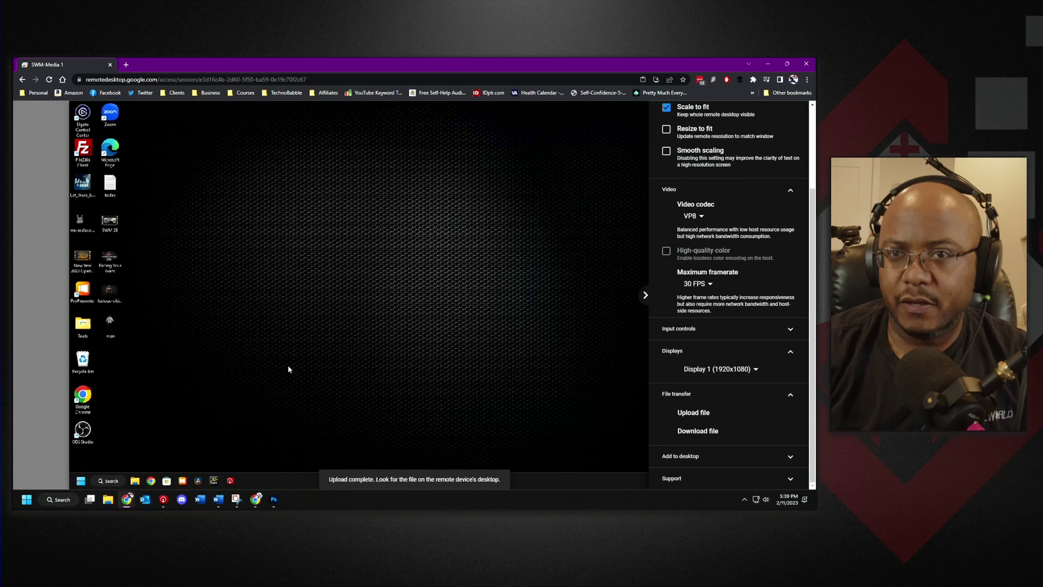
# Step: Close the full-screen Facing Your Giants image and skip the offered ProPresenter 7 update
pyautogui.click(229, 419)
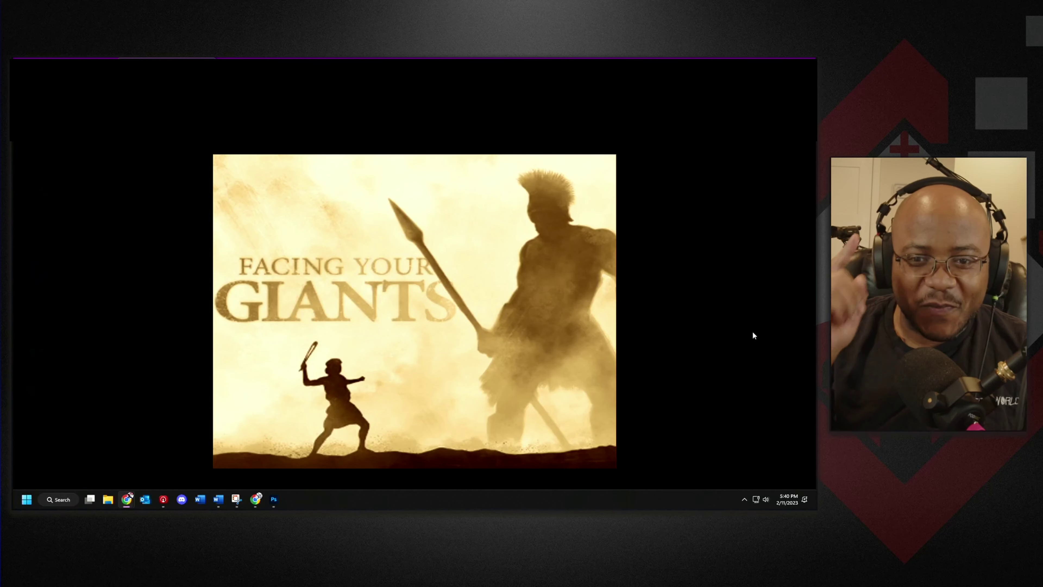
pyautogui.moveTo(538, 315)
pyautogui.press('Escape')
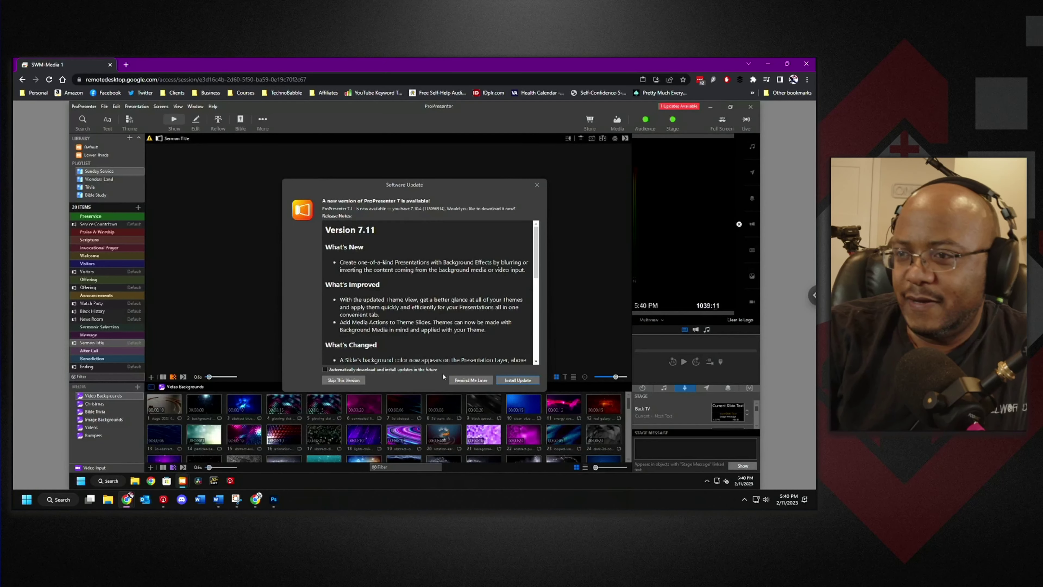
pyautogui.click(338, 381)
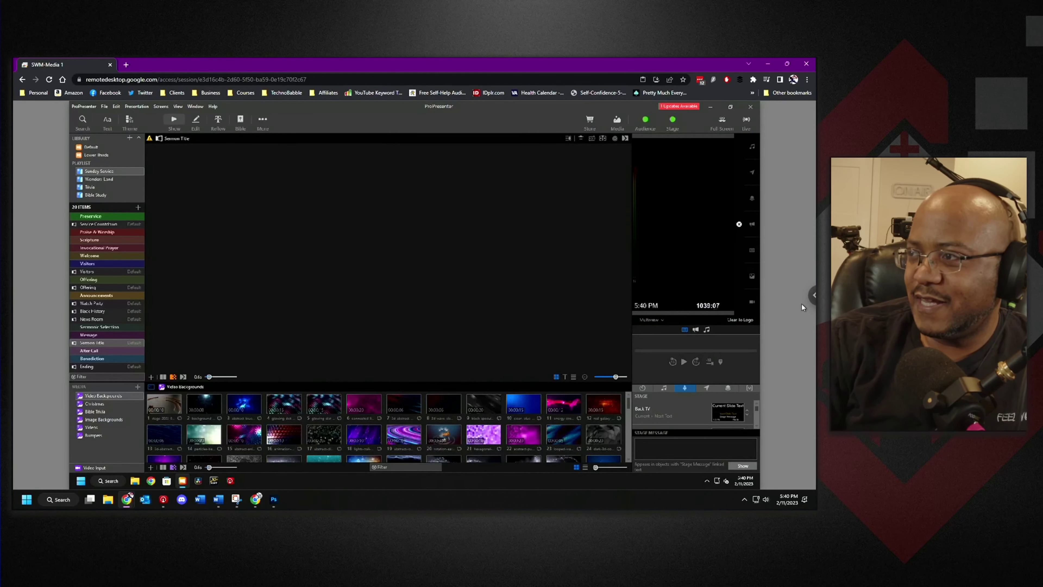
# Step: Switch the remote desktop session to full-screen and hide the session options
pyautogui.click(812, 295)
pyautogui.scroll(3, 722, 221)
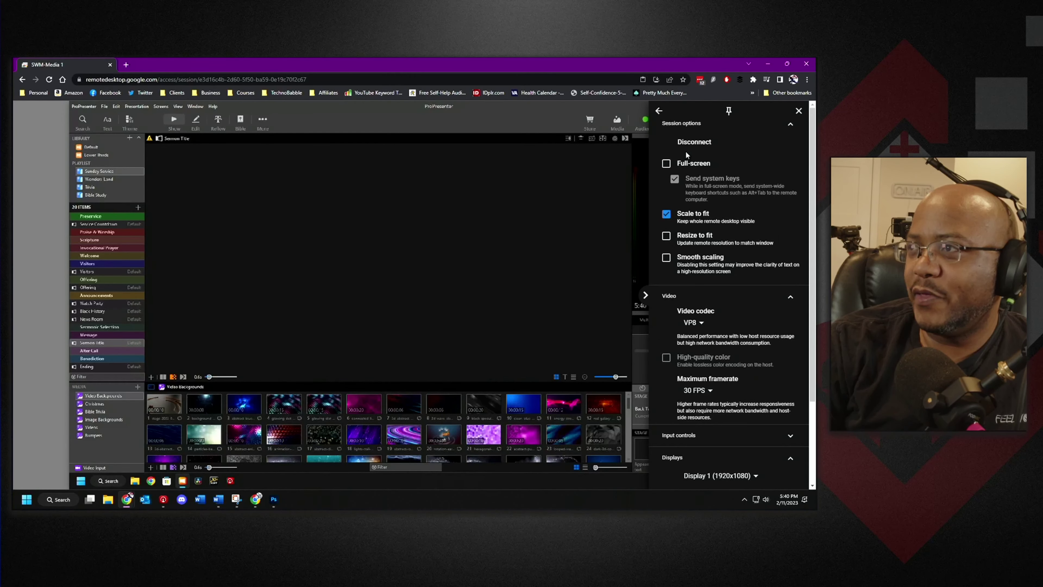
pyautogui.click(693, 164)
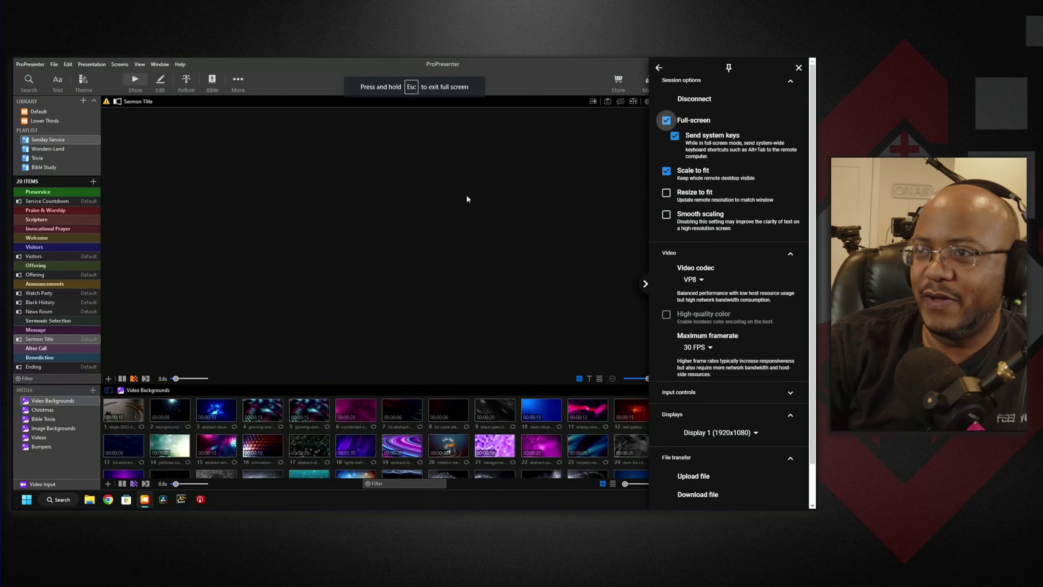
pyautogui.click(645, 286)
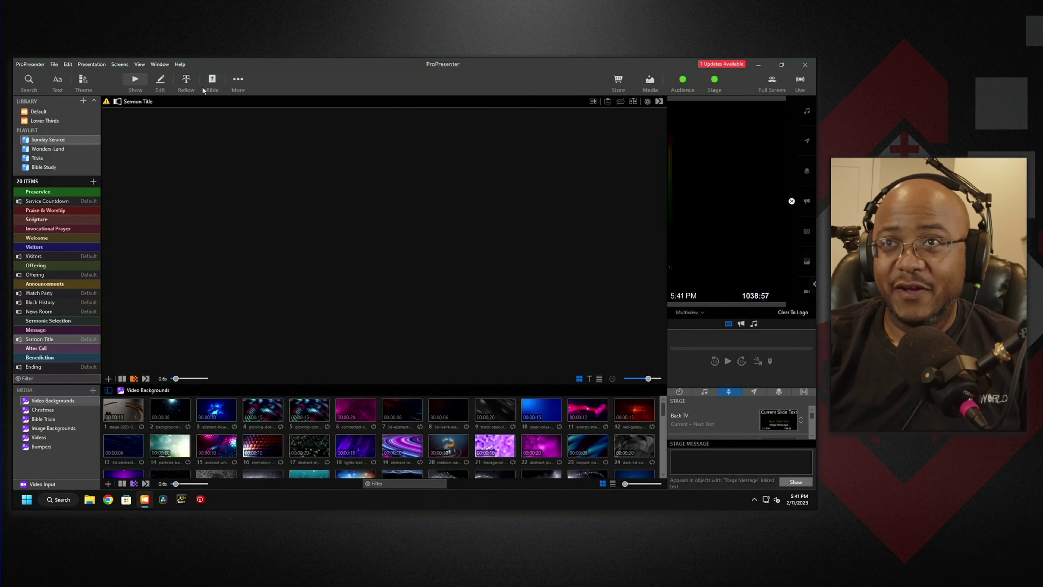
# Step: Look up the Bible passage 1 Samuel 17:32-37 to generate its verse slides
pyautogui.click(212, 84)
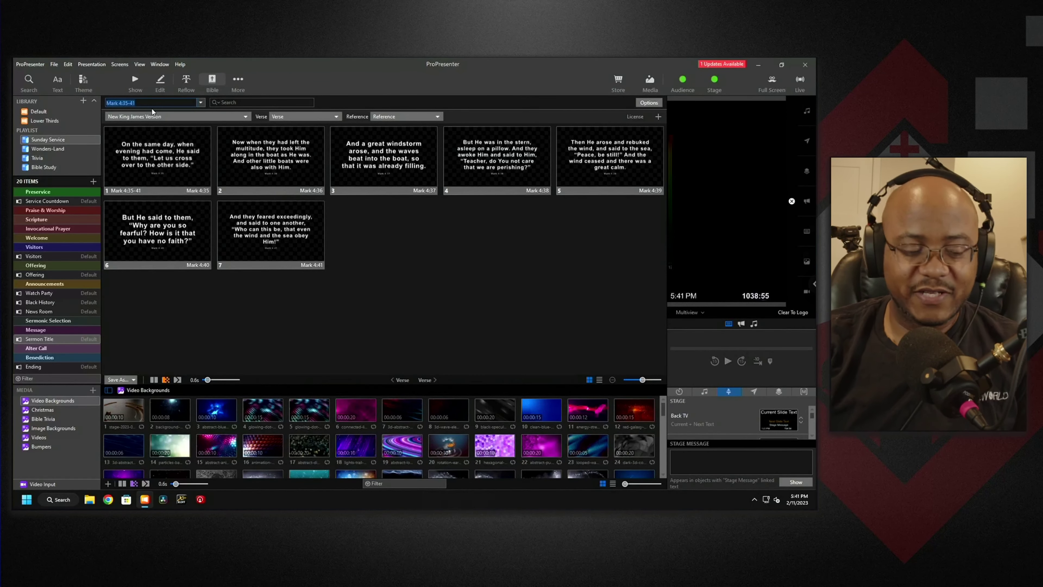
pyautogui.write('1 samu')
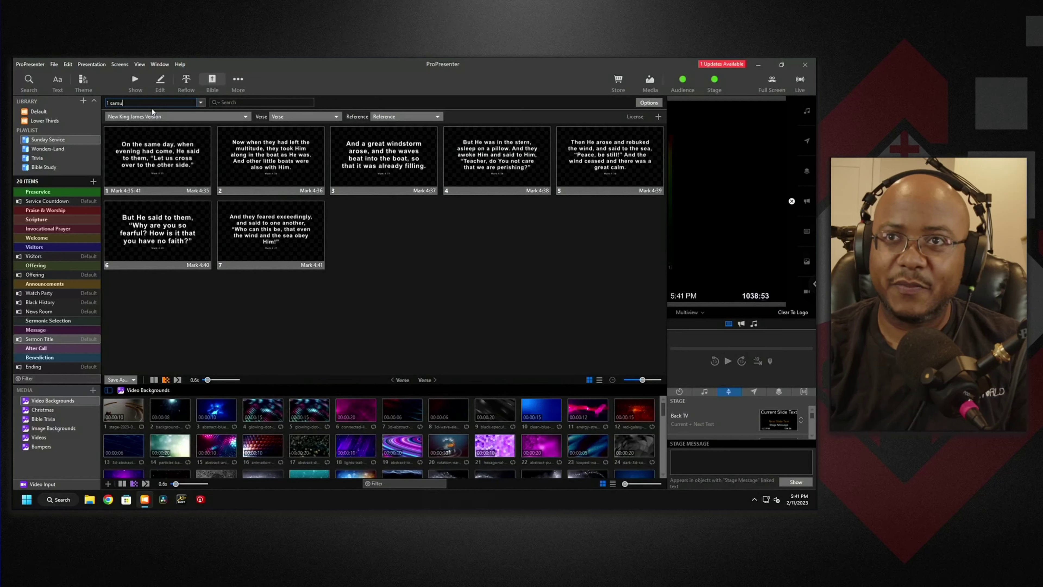
pyautogui.write('el')
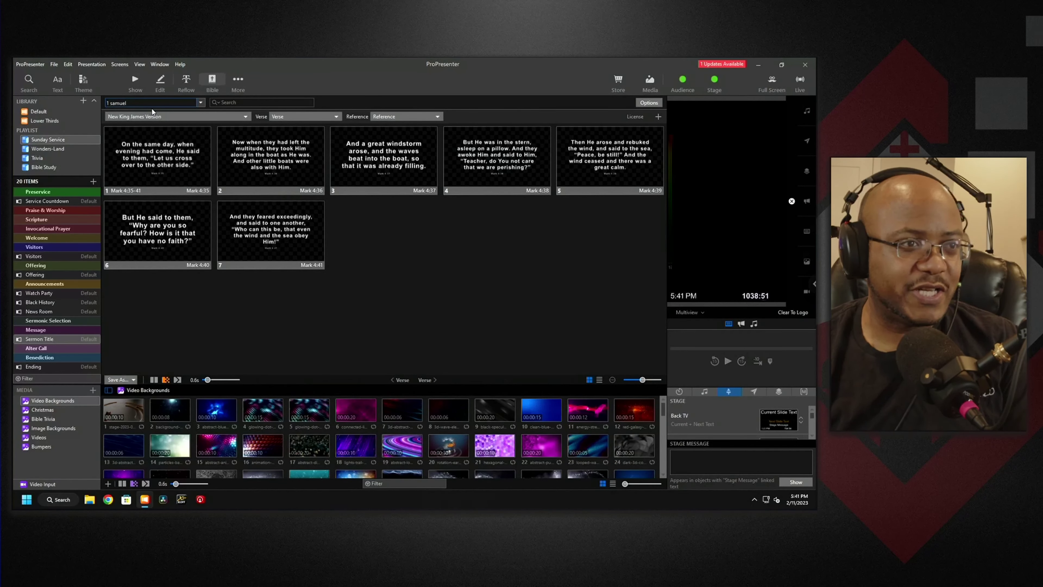
pyautogui.write(' 17:32-37')
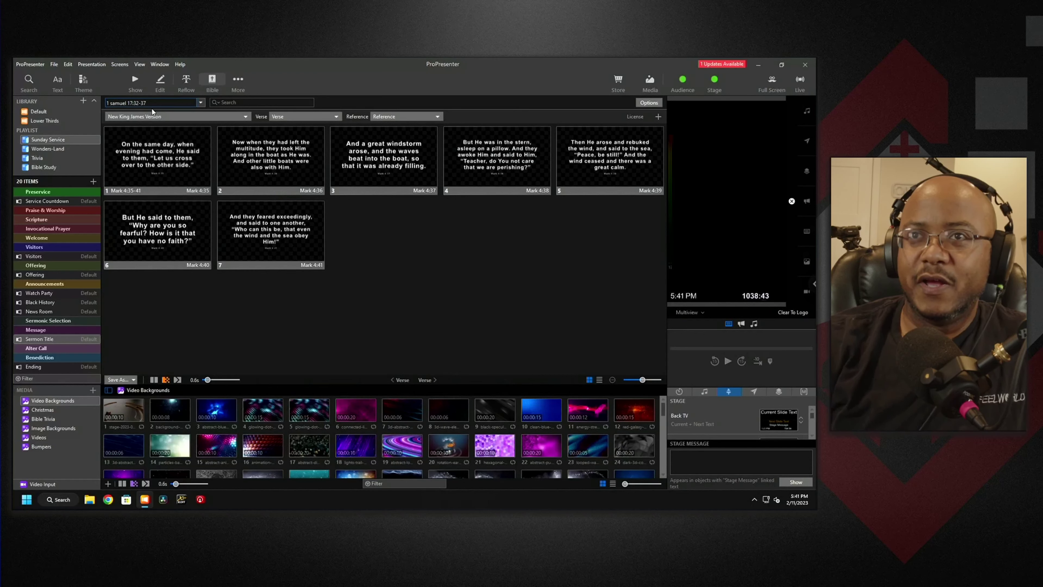
pyautogui.press('Return')
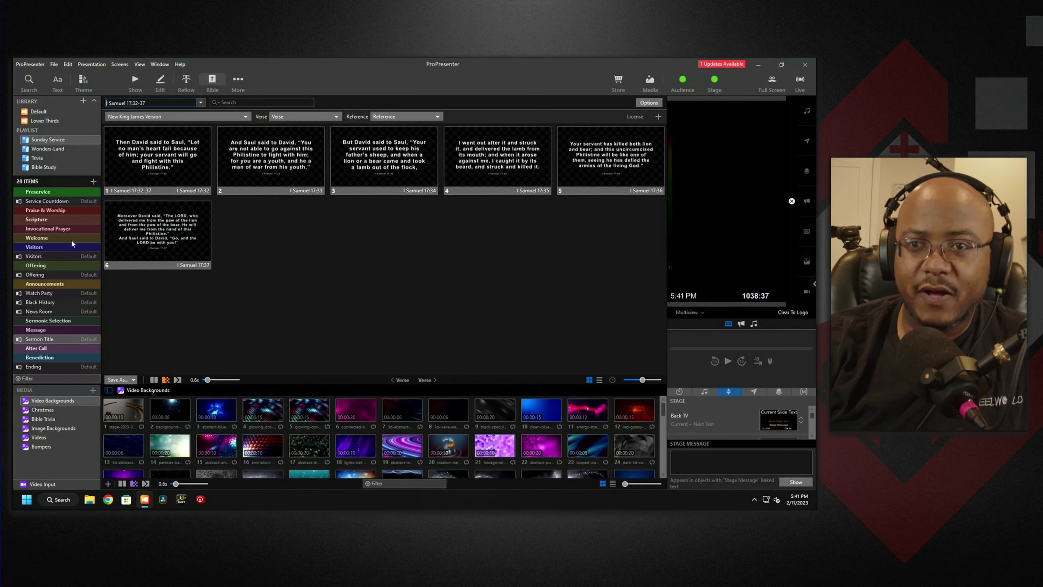
# Step: Save the New King James Version passage slides to the Sunday Service playlist
pyautogui.click(133, 378)
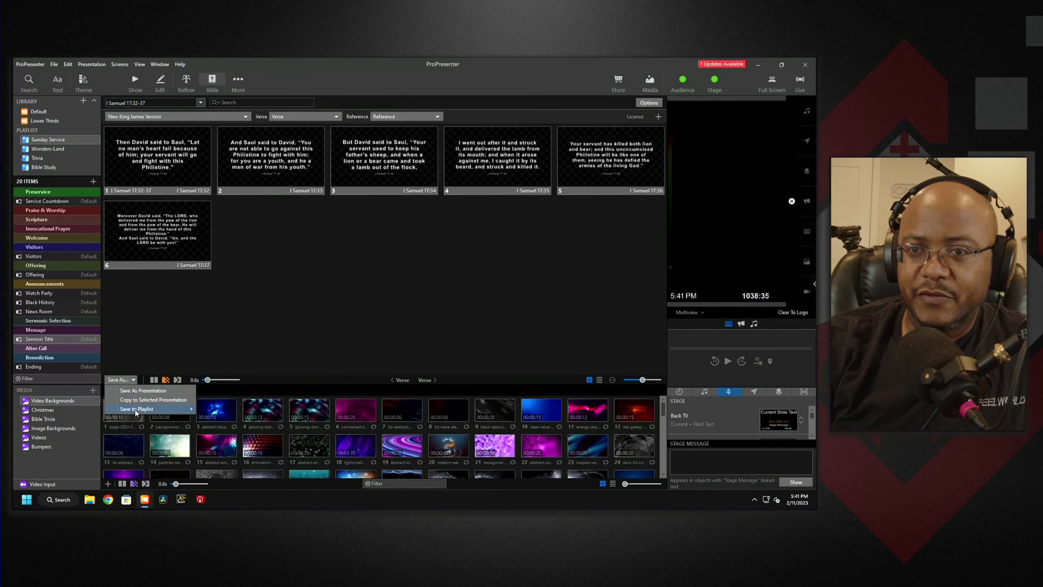
pyautogui.moveTo(164, 408)
pyautogui.click(239, 419)
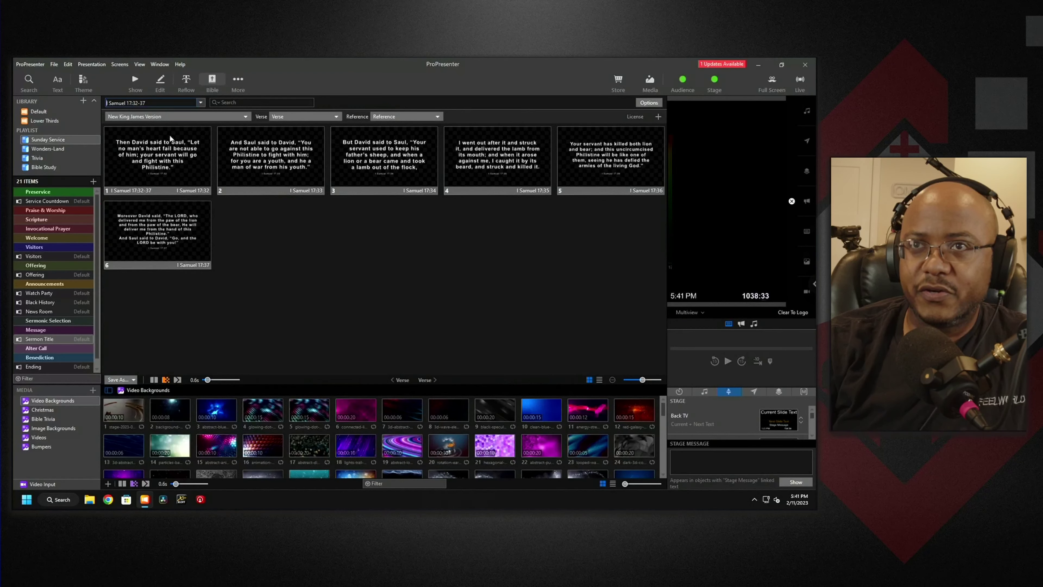
# Step: Switch the passage to the American Standard Version and save it to the Sunday Service playlist
pyautogui.click(188, 117)
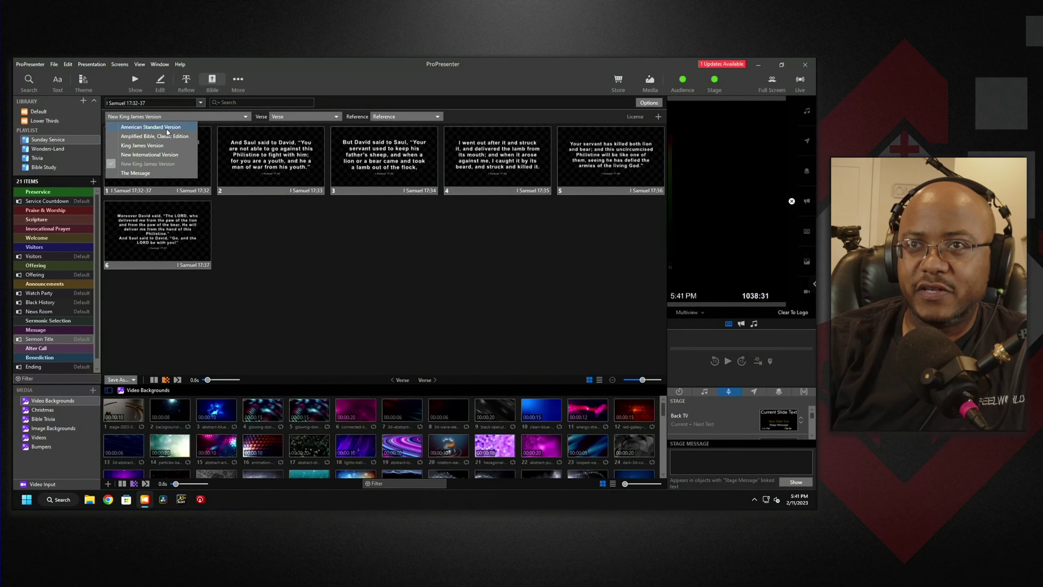
pyautogui.click(179, 330)
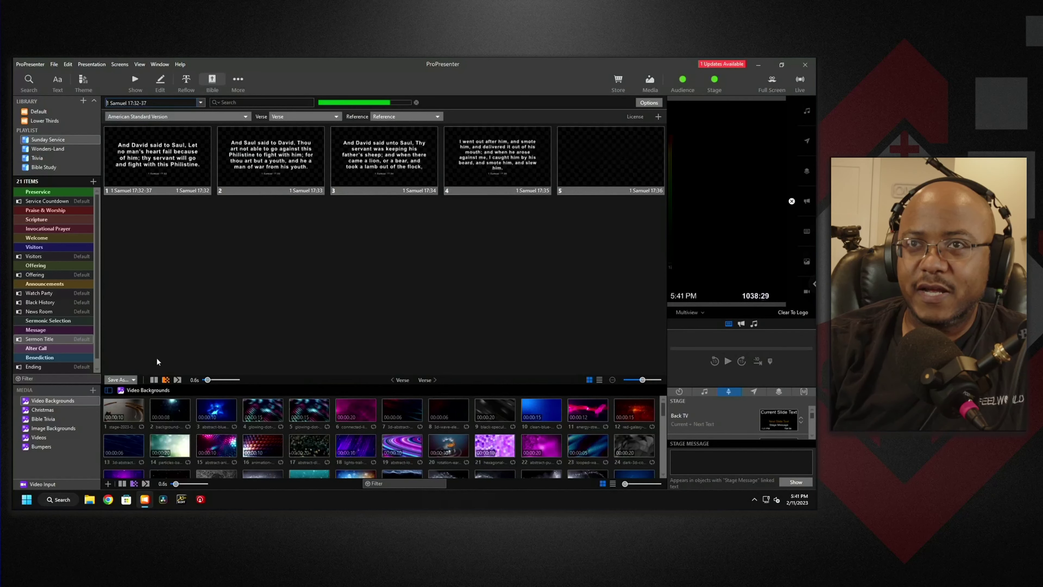
pyautogui.click(134, 380)
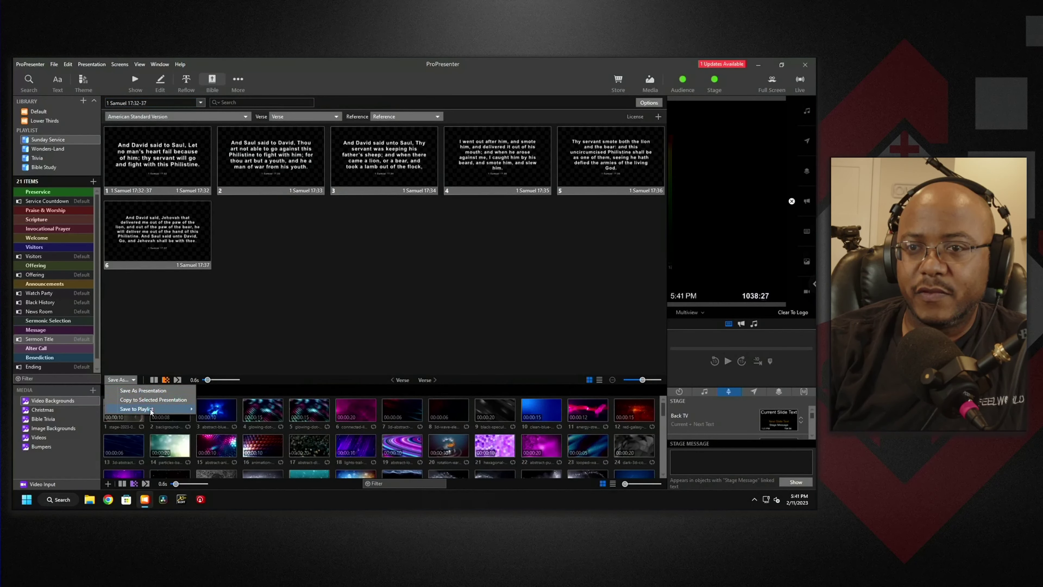
pyautogui.moveTo(151, 409)
pyautogui.click(226, 419)
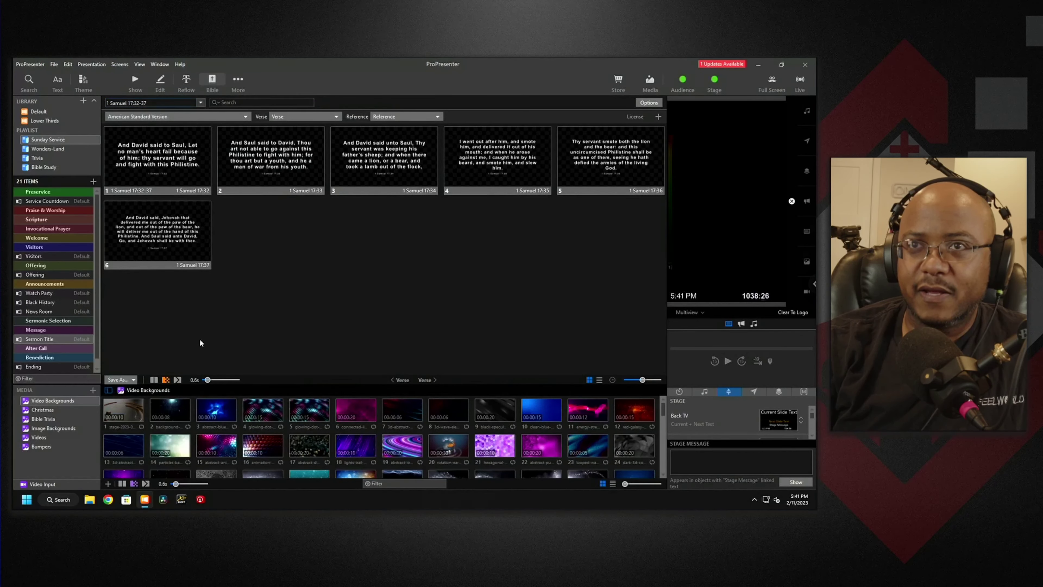
# Step: Change the passage's translation to King James Version and save it to the Sunday Service playlist
pyautogui.click(194, 114)
pyautogui.click(162, 146)
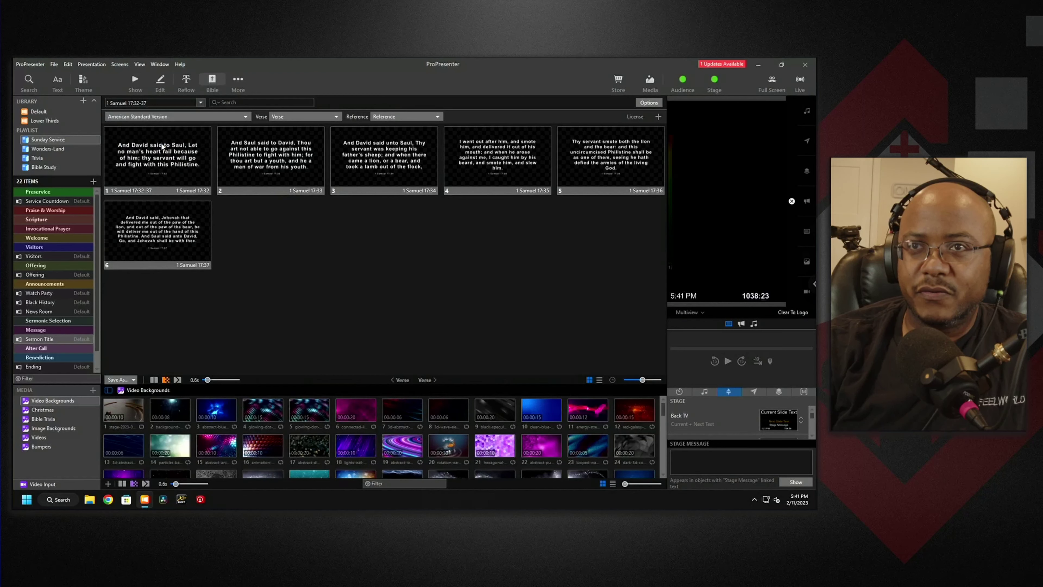
pyautogui.click(132, 379)
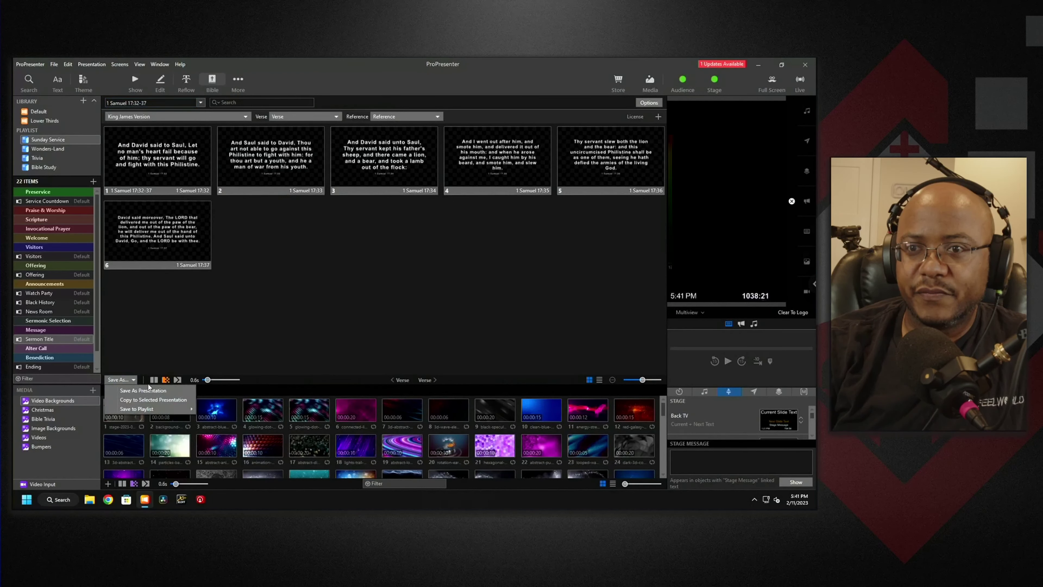
pyautogui.moveTo(166, 411)
pyautogui.click(232, 418)
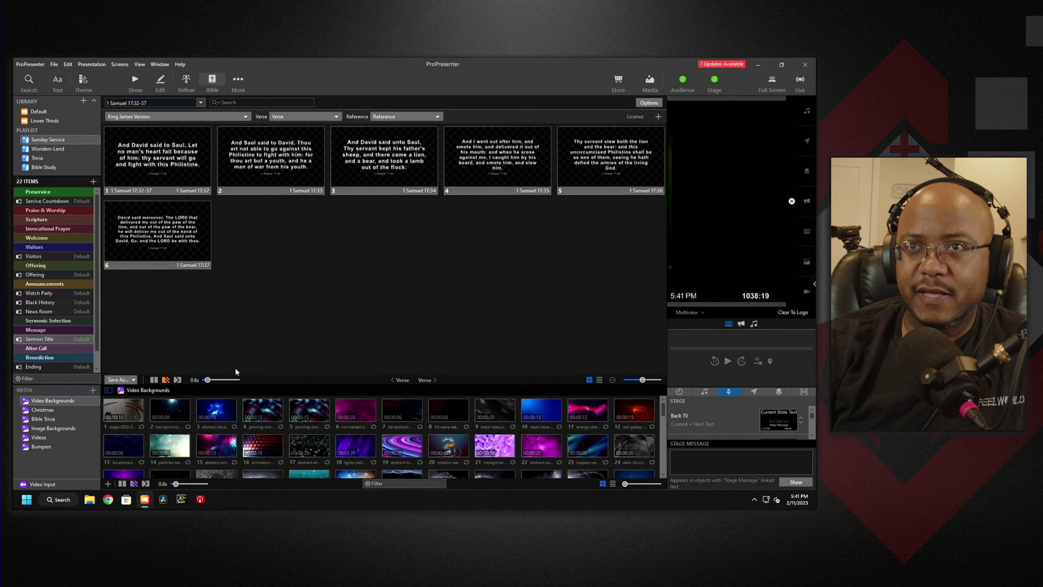
# Step: Switch the passage to the New International Version and save it to the Sunday Service playlist
pyautogui.click(194, 118)
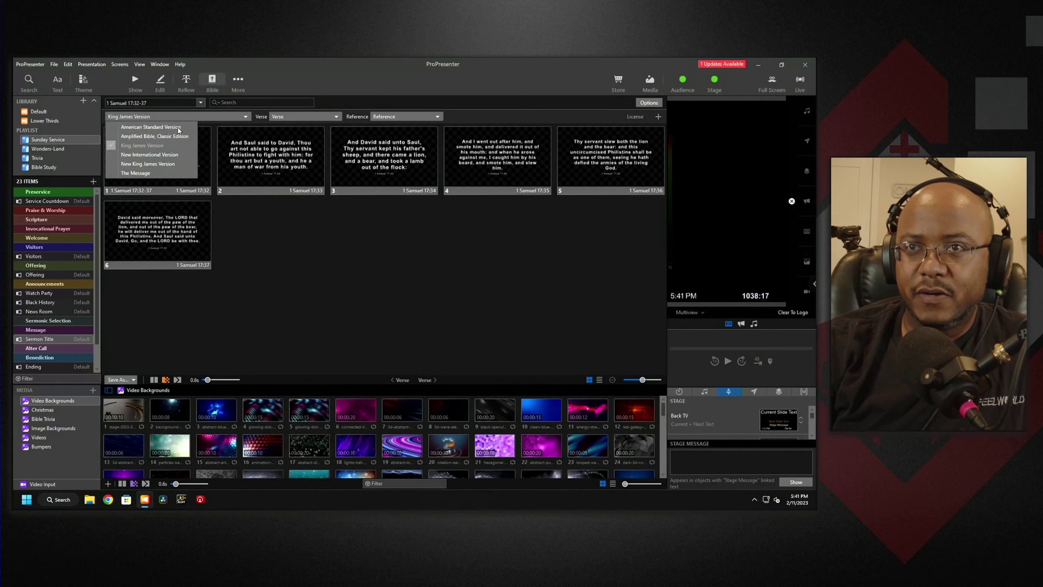
pyautogui.click(209, 369)
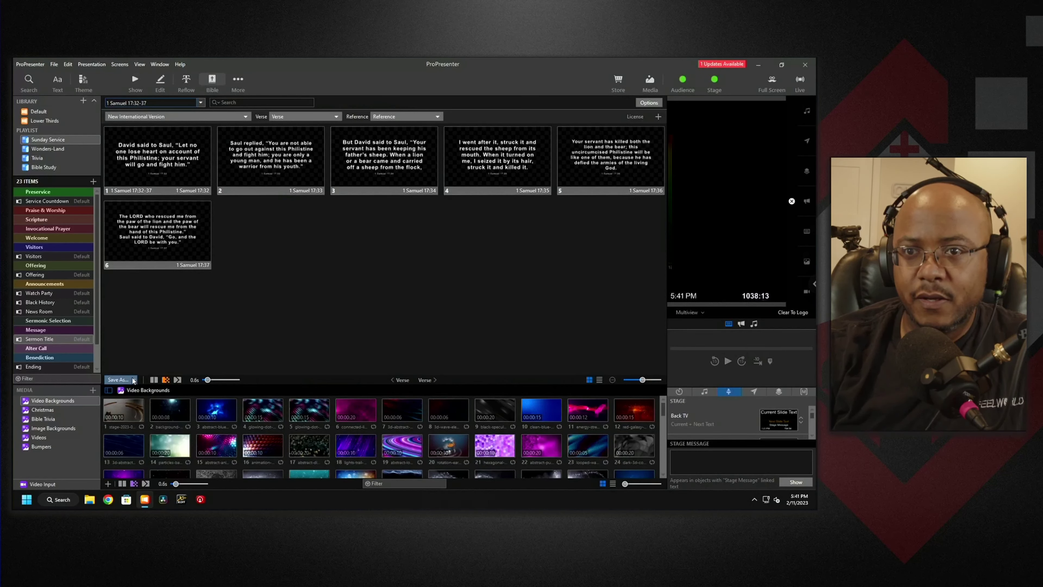
pyautogui.click(133, 381)
pyautogui.moveTo(159, 409)
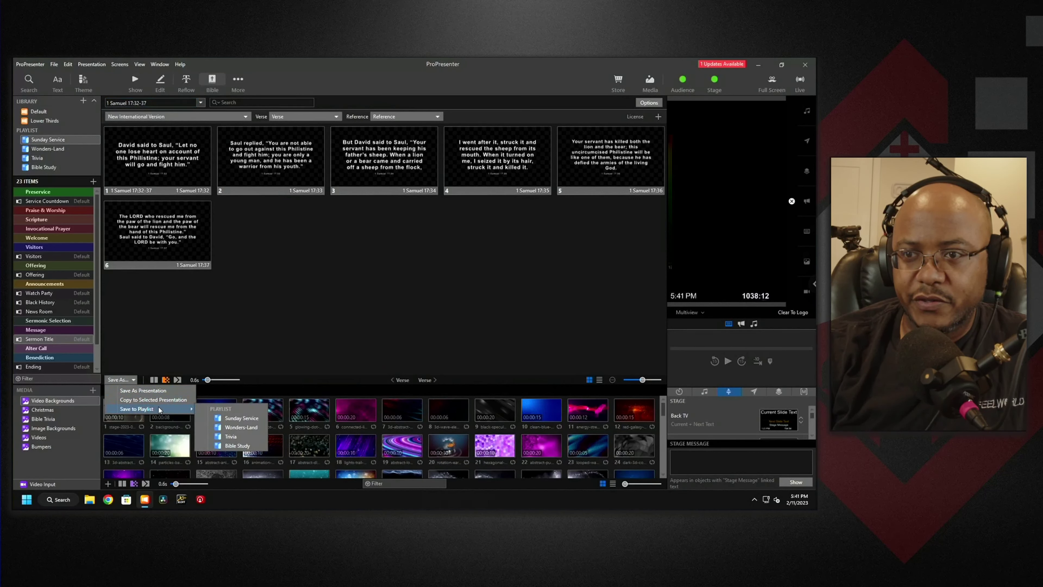
pyautogui.click(242, 418)
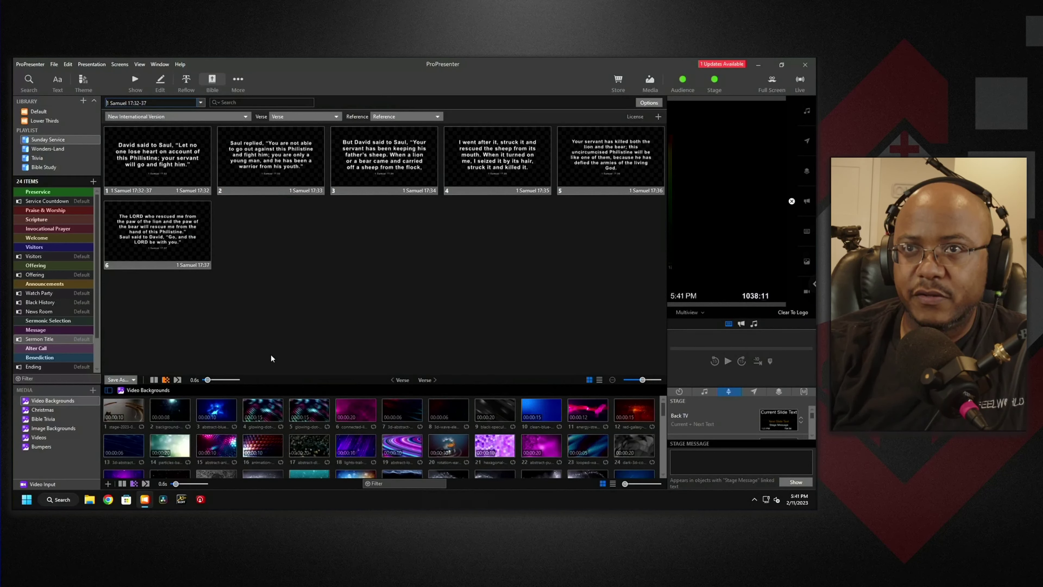
# Step: Try The Message translation, but save the passage in the Amplified Bible, Classic Edition to the Sunday Service playlist
pyautogui.click(177, 118)
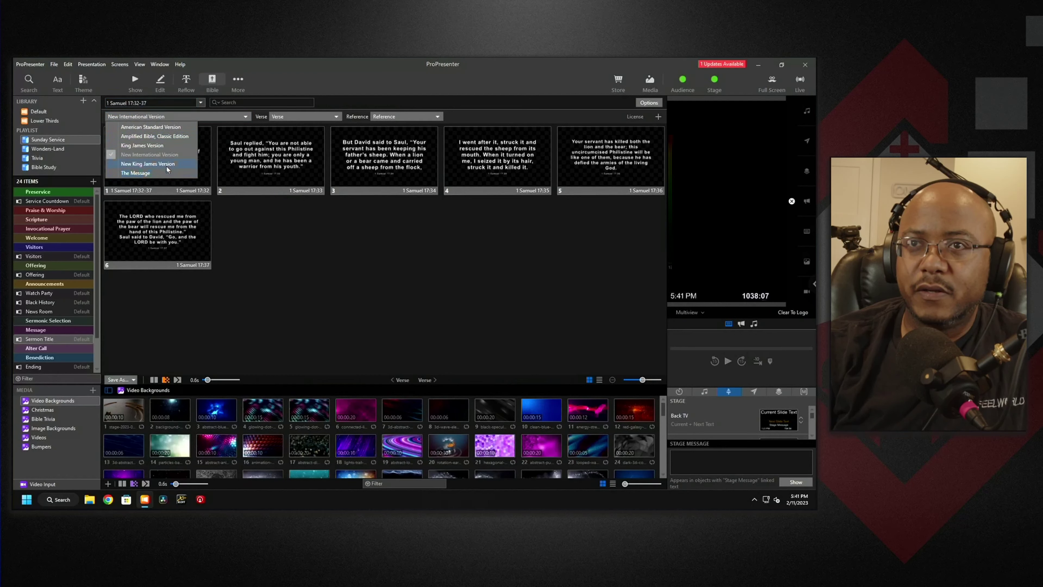
pyautogui.click(138, 176)
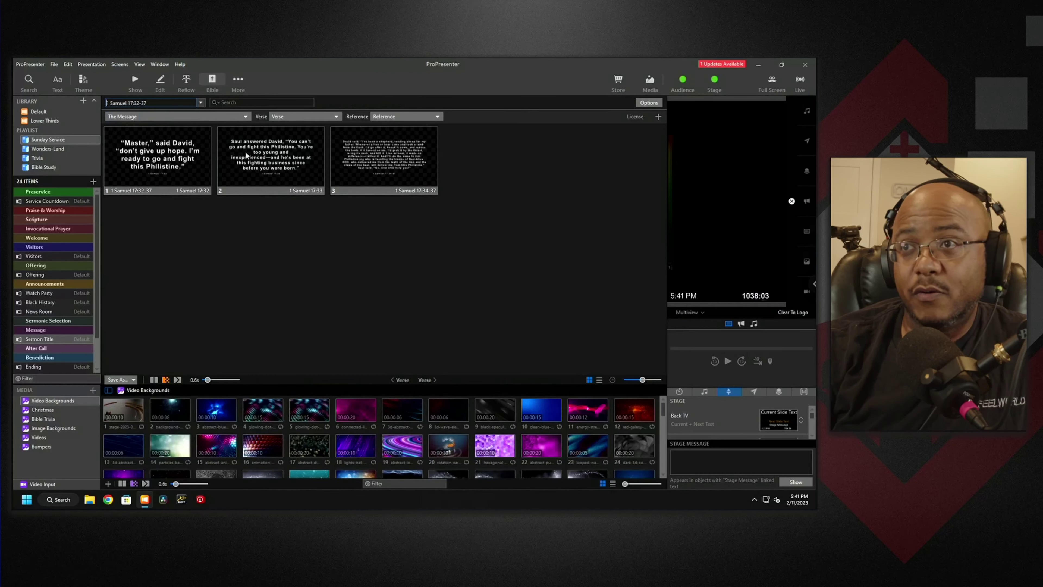
pyautogui.click(199, 106)
pyautogui.click(173, 148)
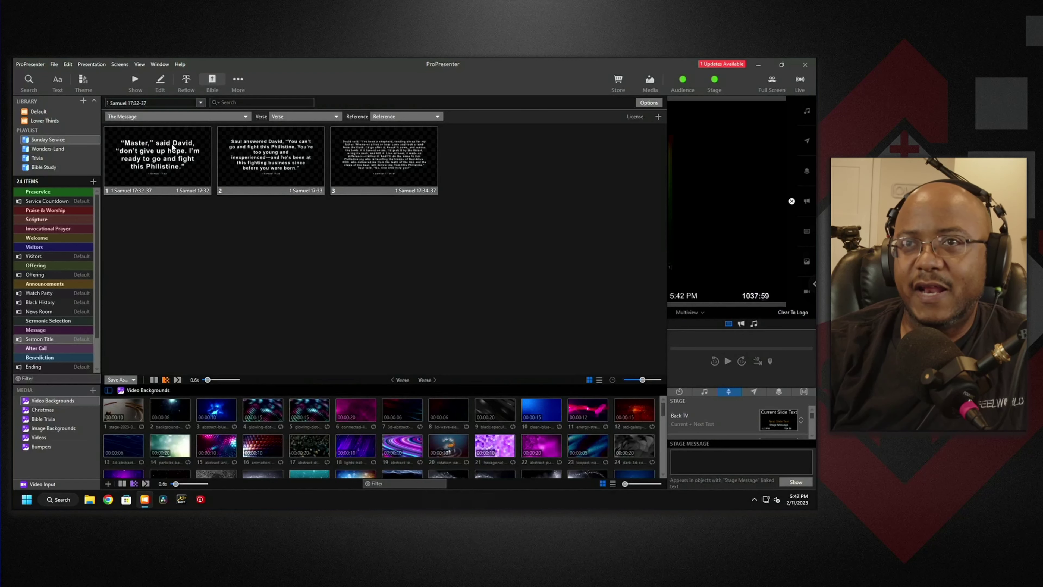
pyautogui.click(132, 379)
pyautogui.moveTo(155, 409)
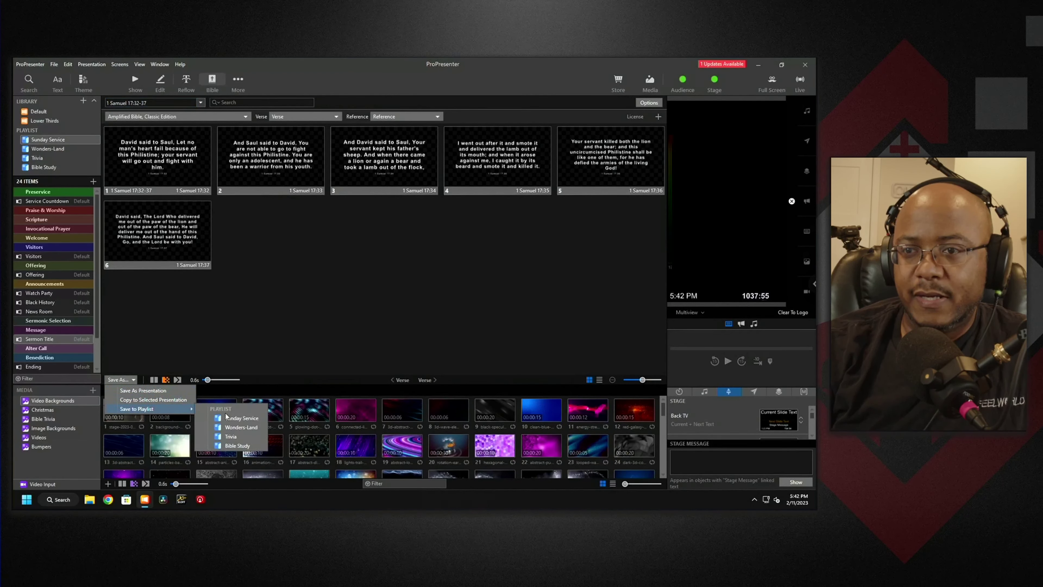
pyautogui.click(242, 417)
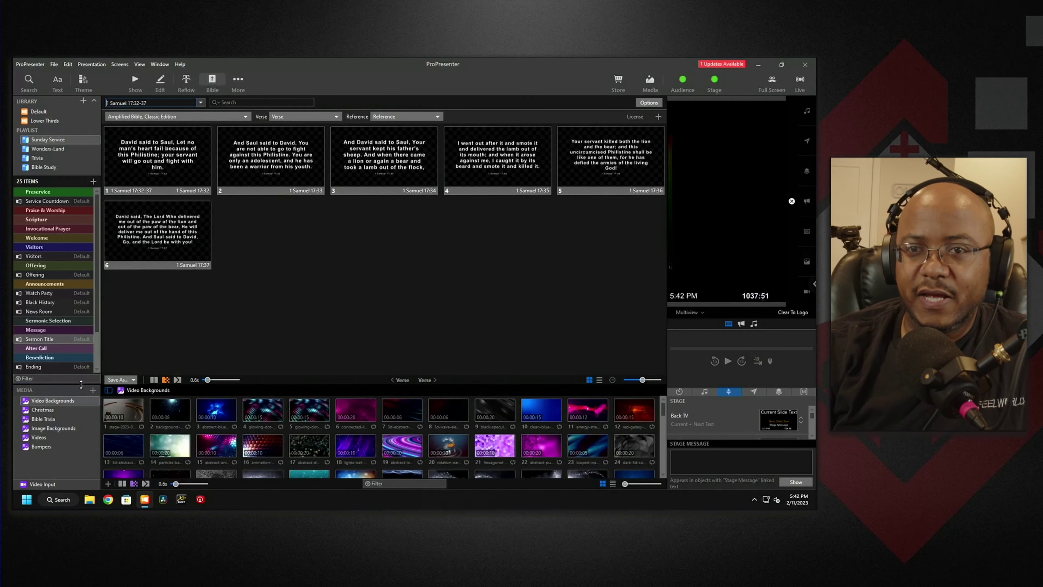
# Step: Enlarge the playlist item list and move all five 1 Samuel passages directly under the Scripture header
pyautogui.moveTo(81, 383); pyautogui.dragTo(81, 405)
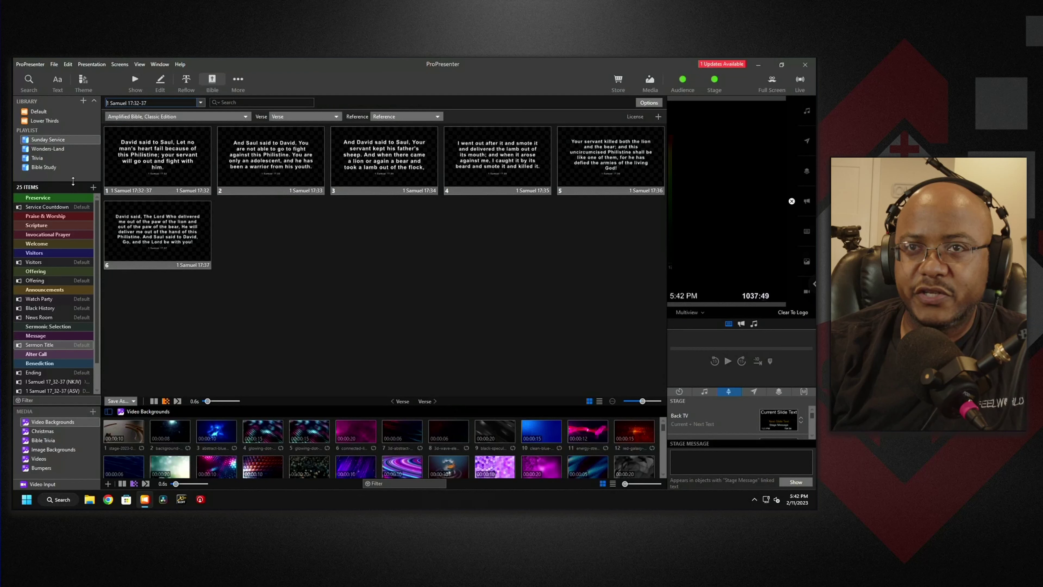
pyautogui.moveTo(72, 181); pyautogui.dragTo(73, 138)
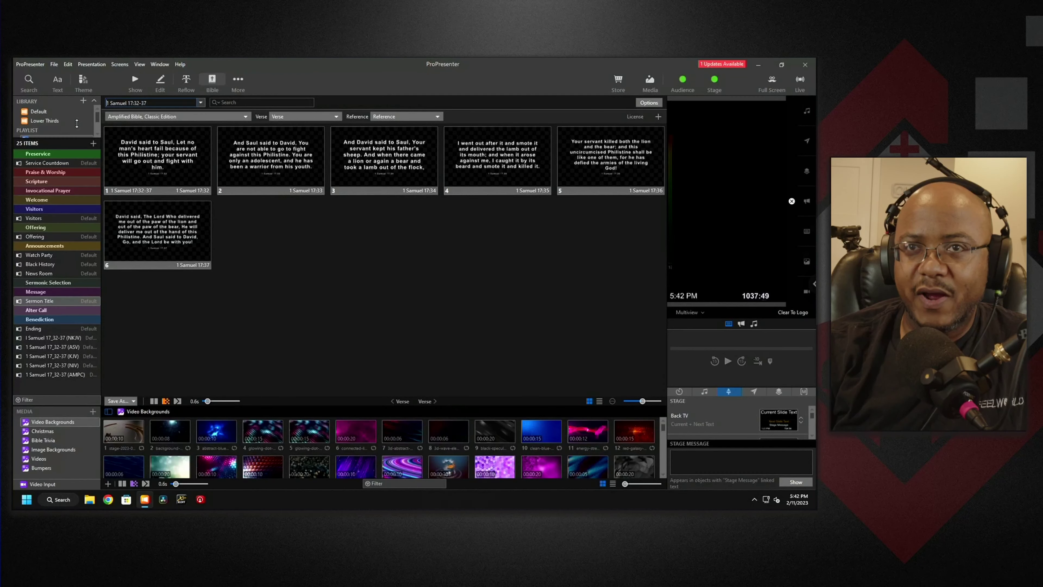
pyautogui.click(77, 339)
pyautogui.keyDown('shift'); pyautogui.click(75, 374); pyautogui.keyUp('shift')
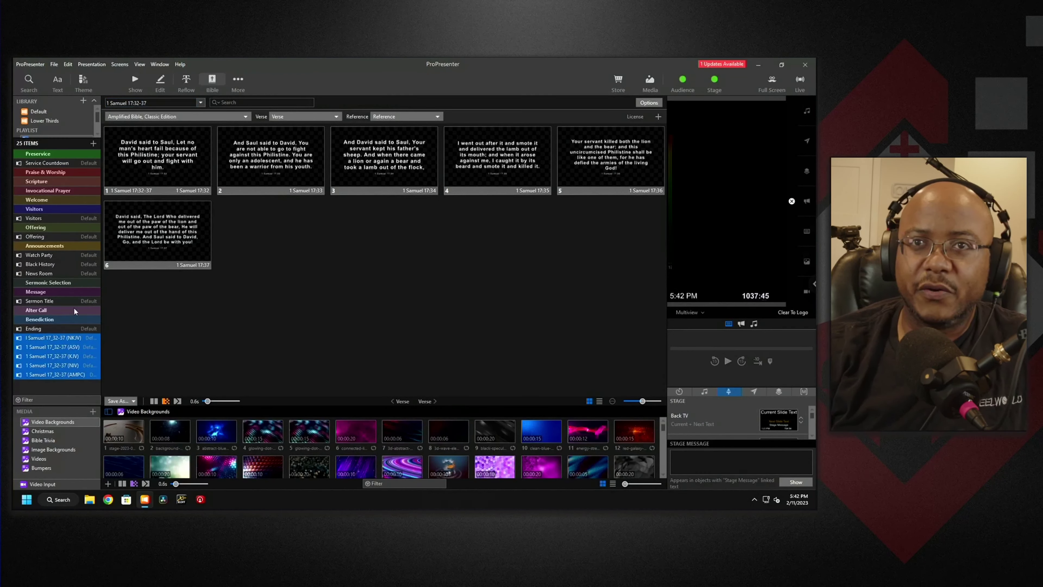
pyautogui.moveTo(48, 343); pyautogui.dragTo(52, 191)
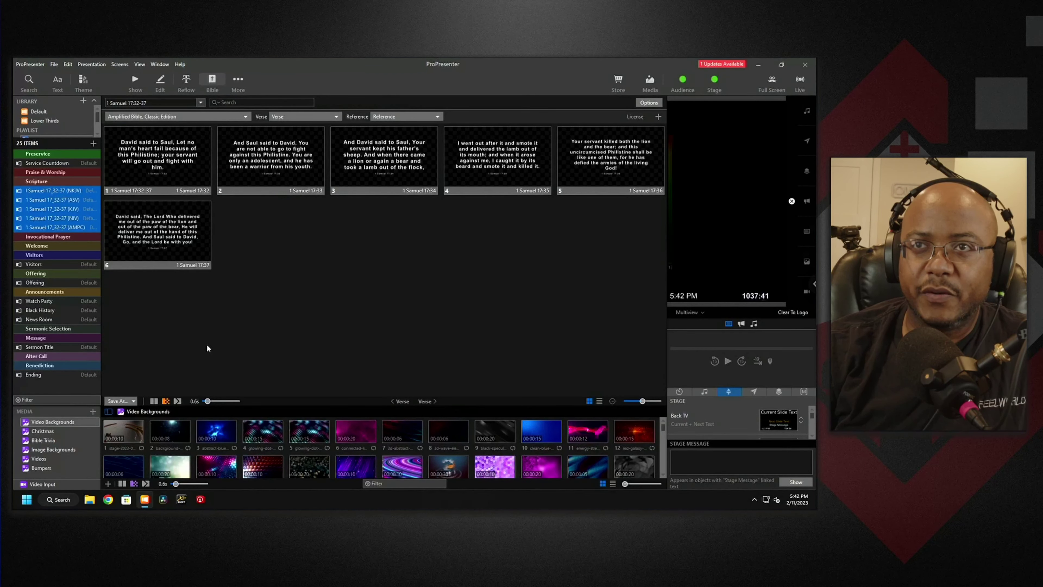
# Step: Return to the presentation view and move the NIV 1 Samuel passage to first place under the Scripture header
pyautogui.click(135, 83)
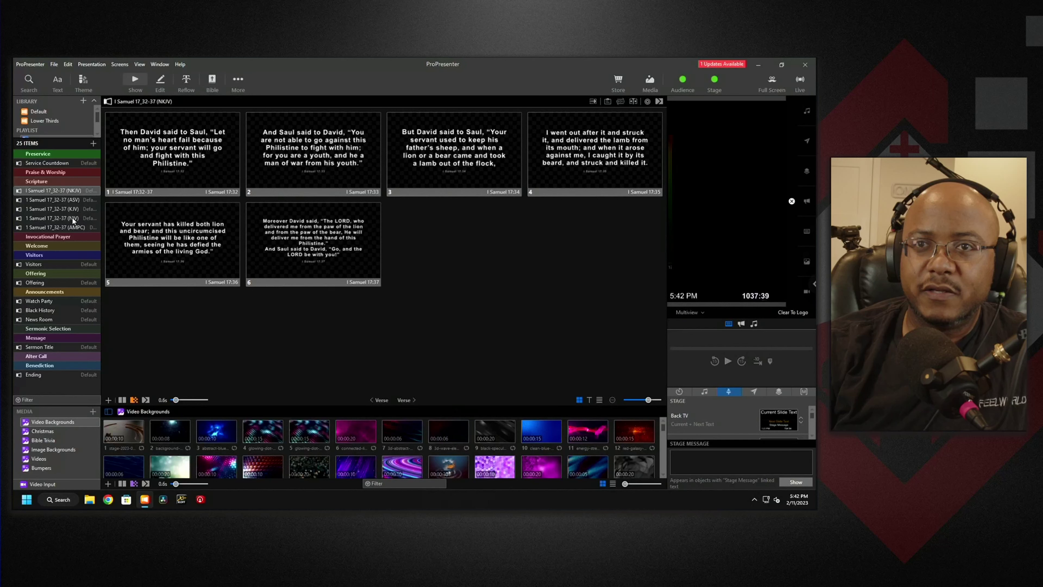
pyautogui.moveTo(68, 219); pyautogui.dragTo(69, 190)
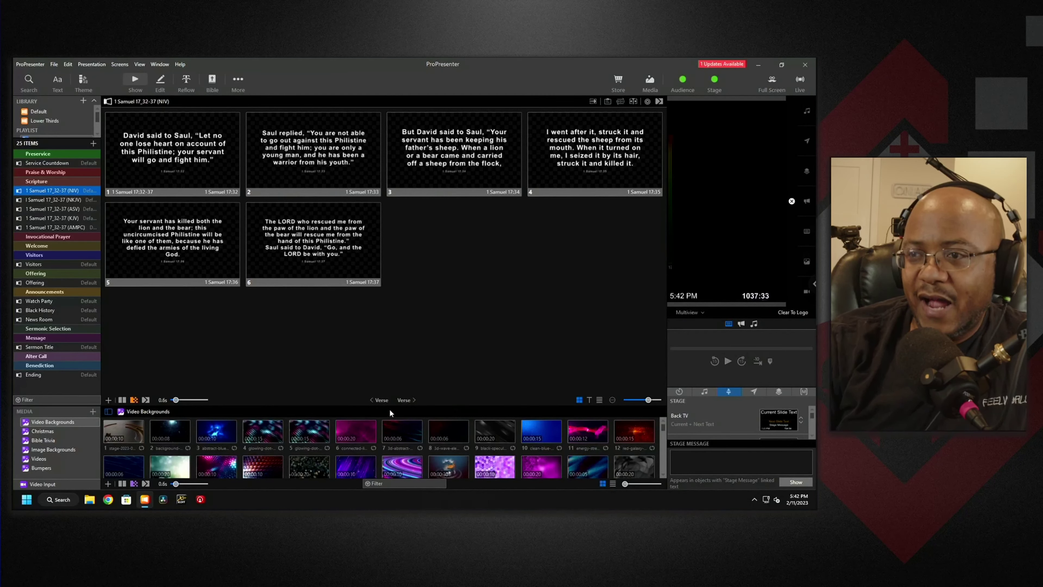
# Step: Enlarge the media area and insert the digital-abstract-background-animation-4k video as a new first slide of the NIV 1 Samuel passage
pyautogui.moveTo(397, 379); pyautogui.dragTo(397, 364)
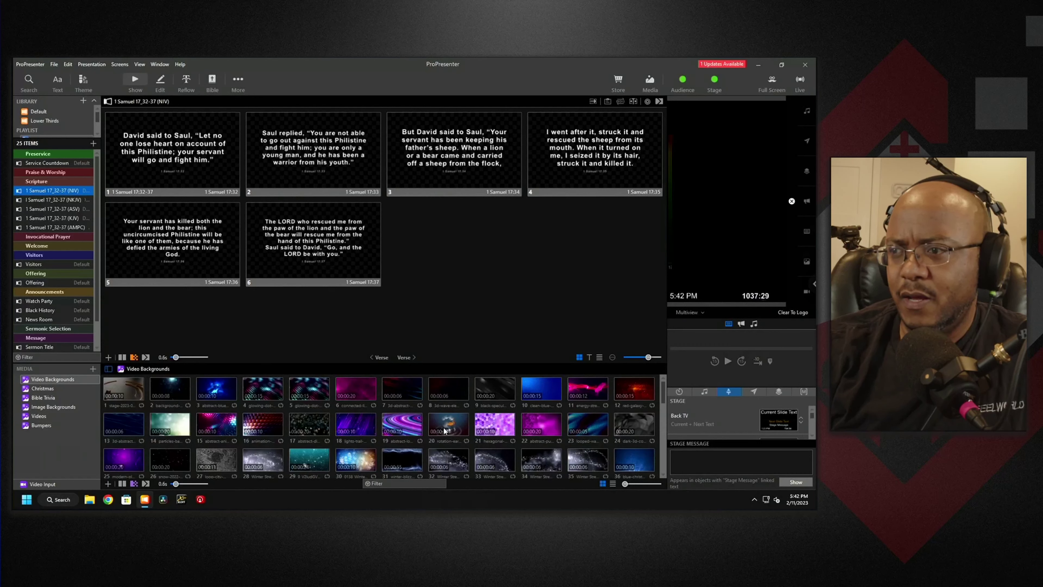
pyautogui.scroll(-3, 544, 454)
pyautogui.scroll(-5, 662, 411)
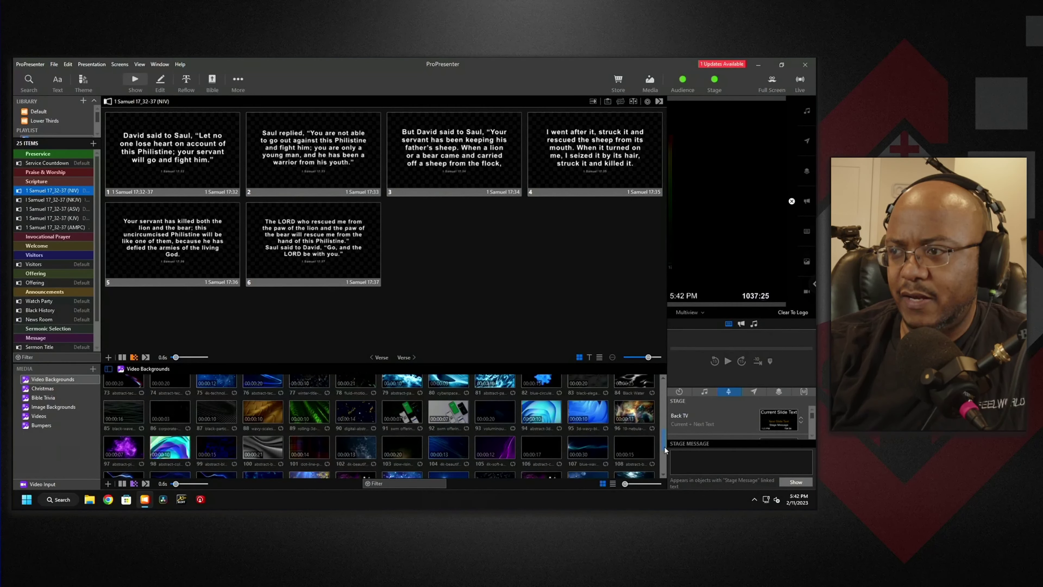
pyautogui.scroll(-3, 664, 467)
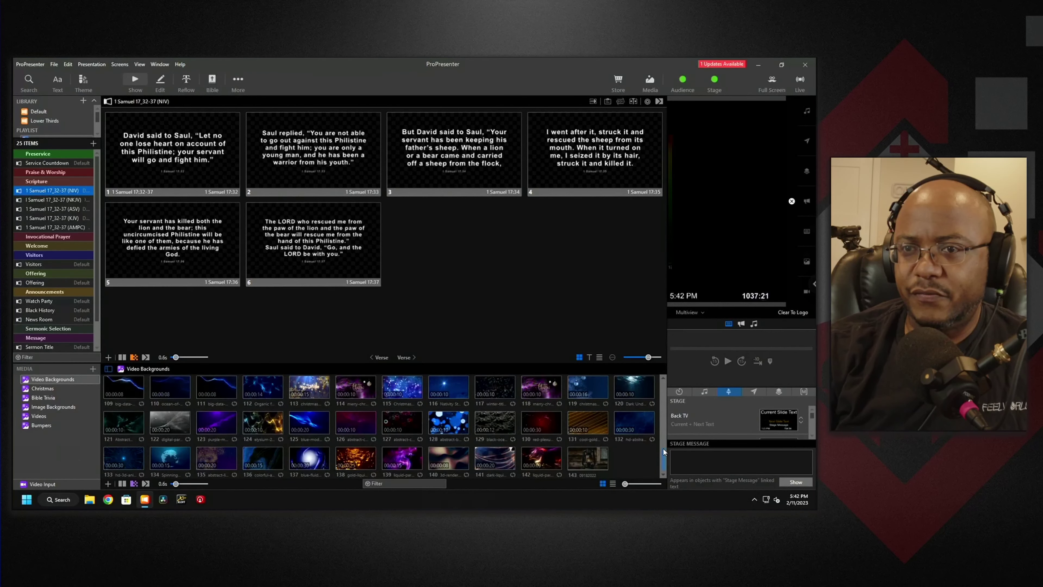
pyautogui.moveTo(663, 456); pyautogui.dragTo(661, 424)
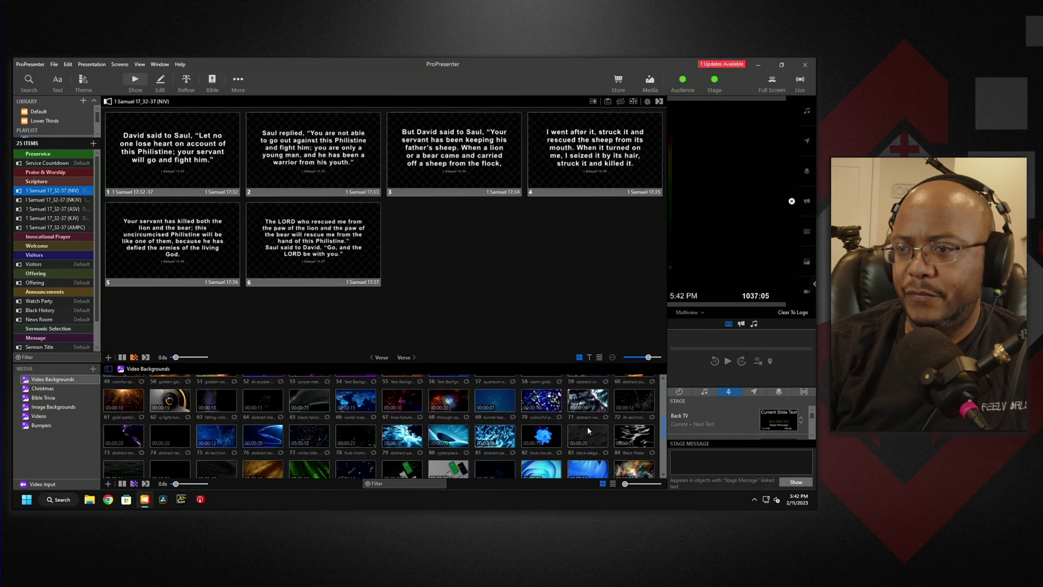
pyautogui.moveTo(355, 469); pyautogui.dragTo(113, 186)
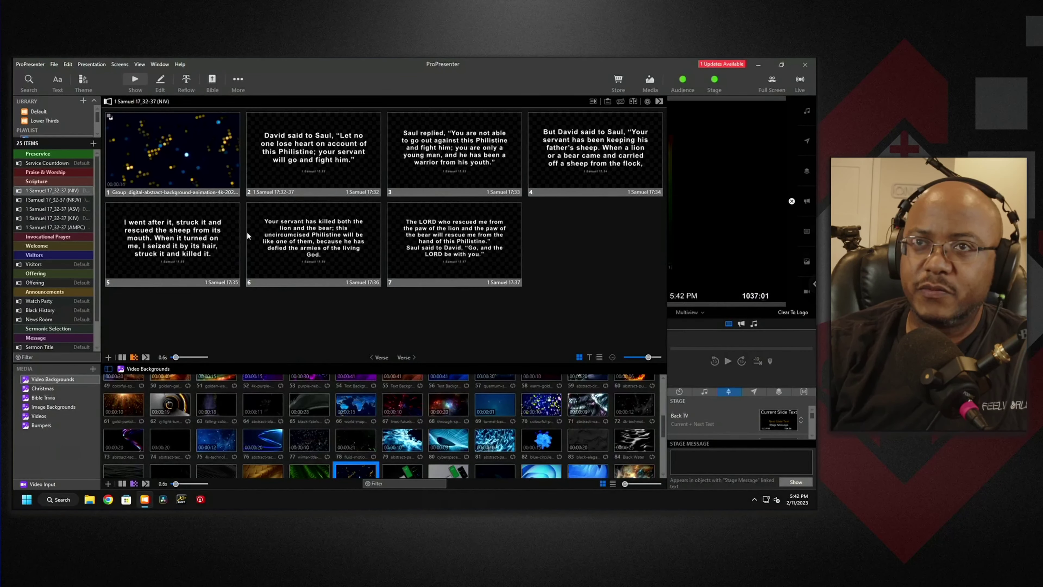
# Step: Add a Full Screen audience look action to the NIV passage's video background slide
pyautogui.rightClick(200, 140)
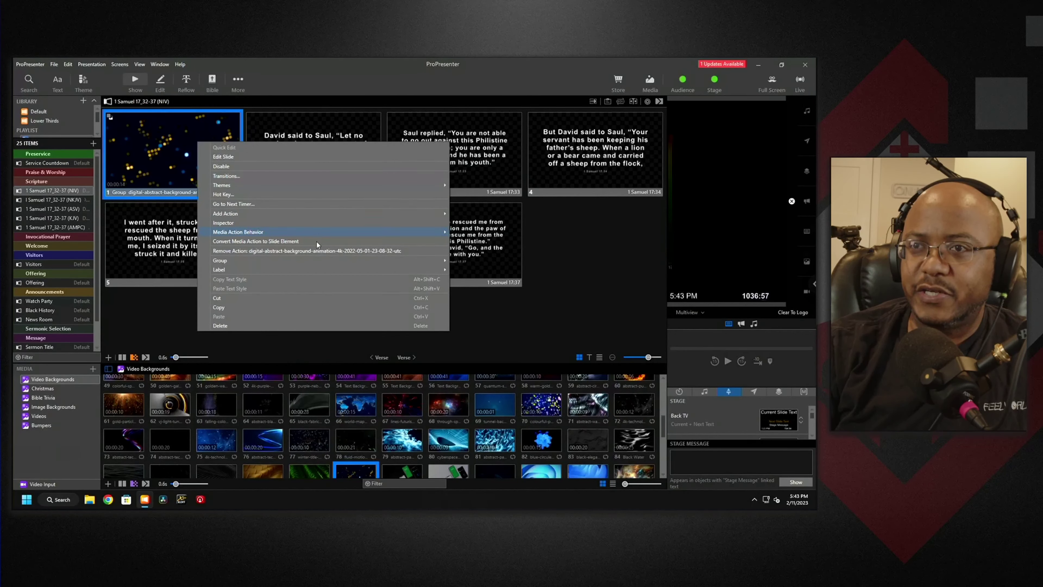
pyautogui.moveTo(311, 213)
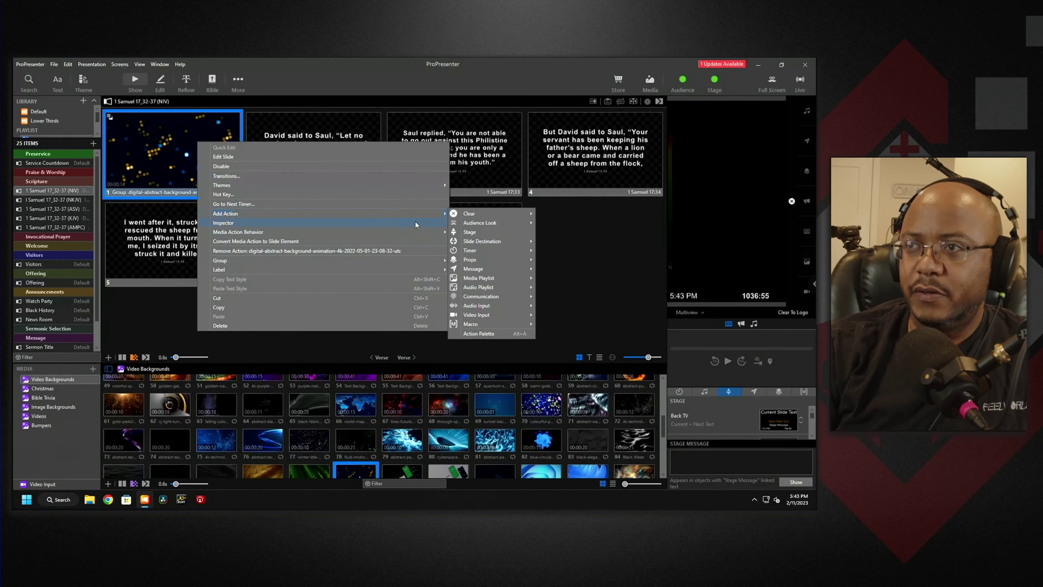
pyautogui.moveTo(466, 224)
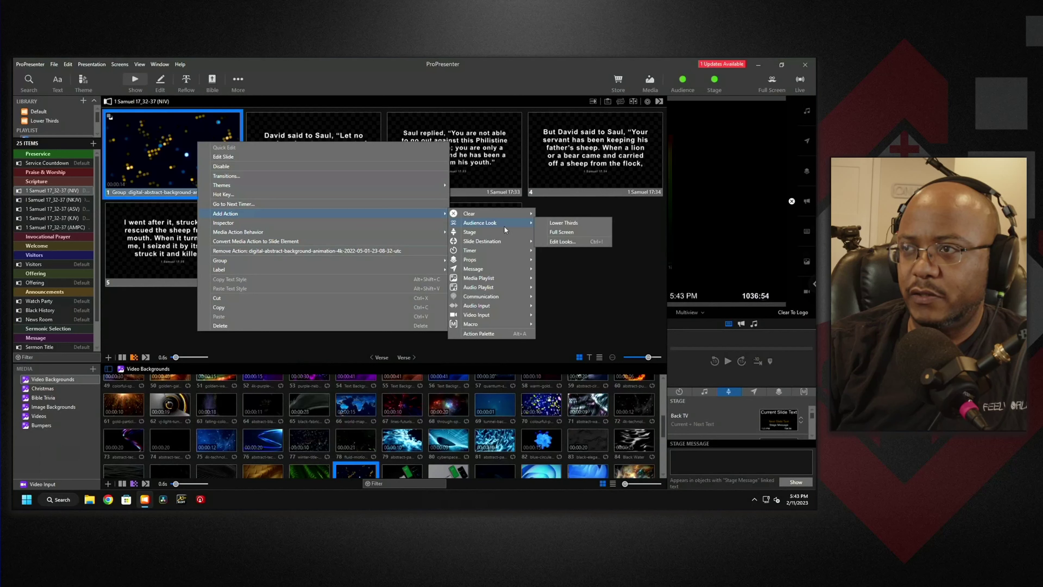
pyautogui.click(561, 232)
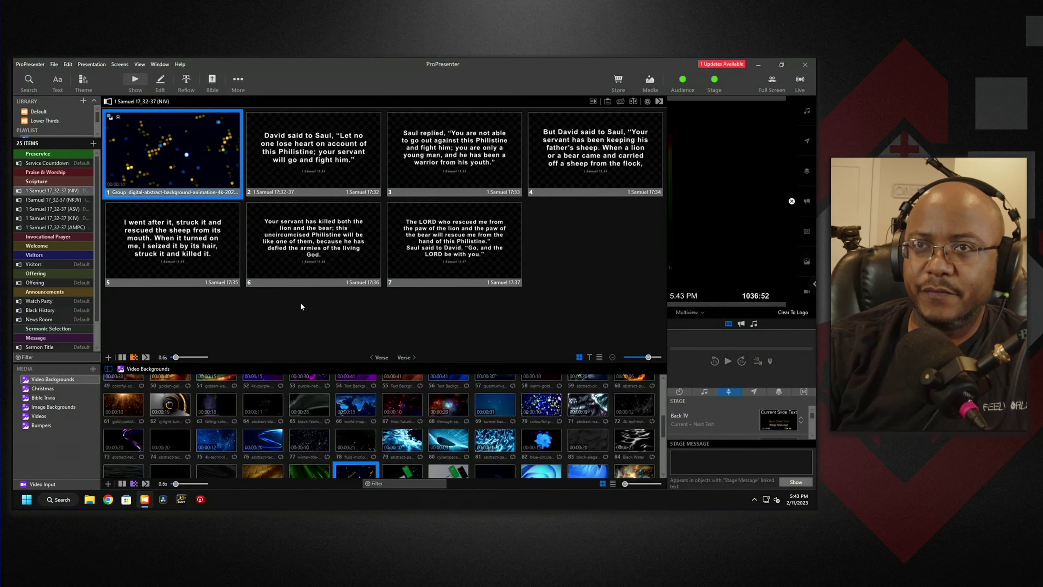
# Step: Copy the NIV background slide with its look action into the NKJV passage and delete the duplicate background slide lacking that action
pyautogui.rightClick(168, 162)
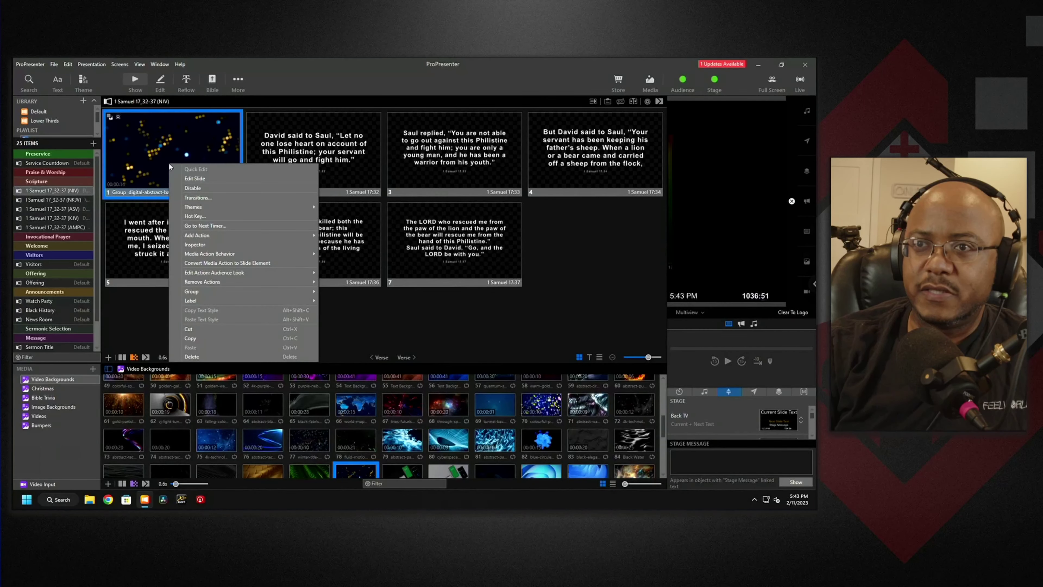
pyautogui.click(196, 339)
pyautogui.click(66, 200)
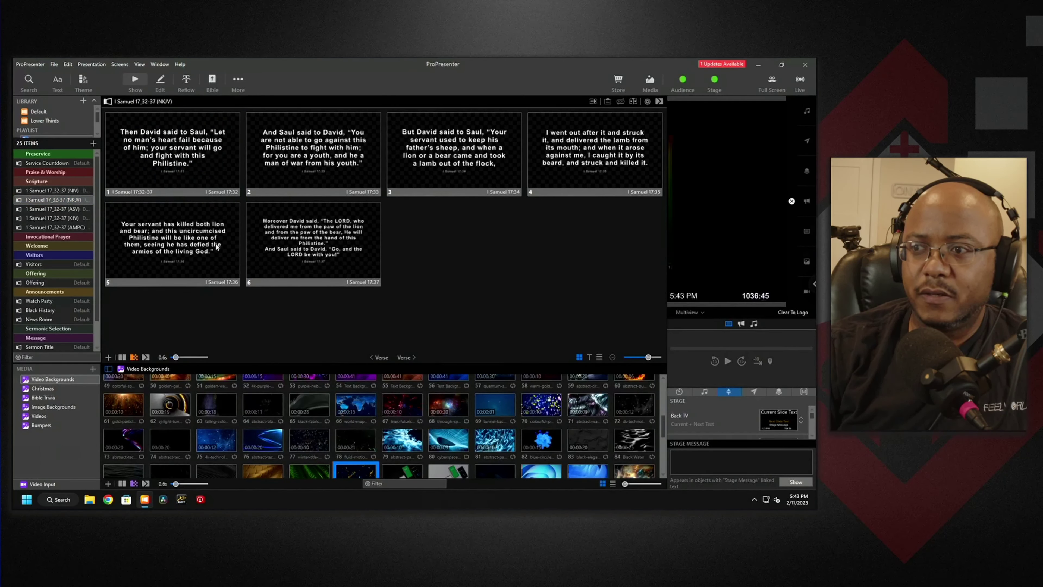
pyautogui.moveTo(359, 474); pyautogui.dragTo(165, 162)
pyautogui.rightClick(165, 162)
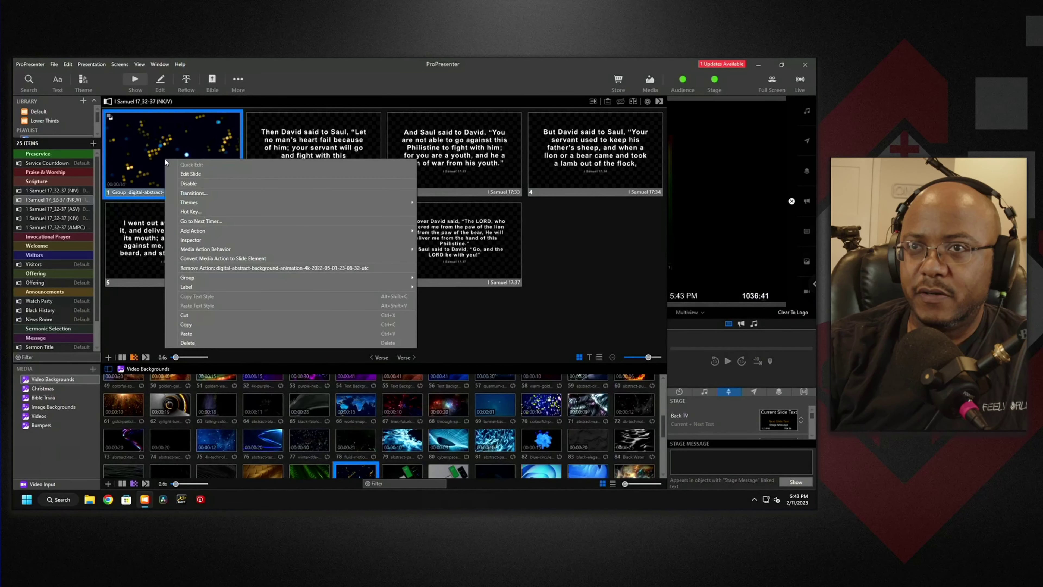
pyautogui.click(187, 334)
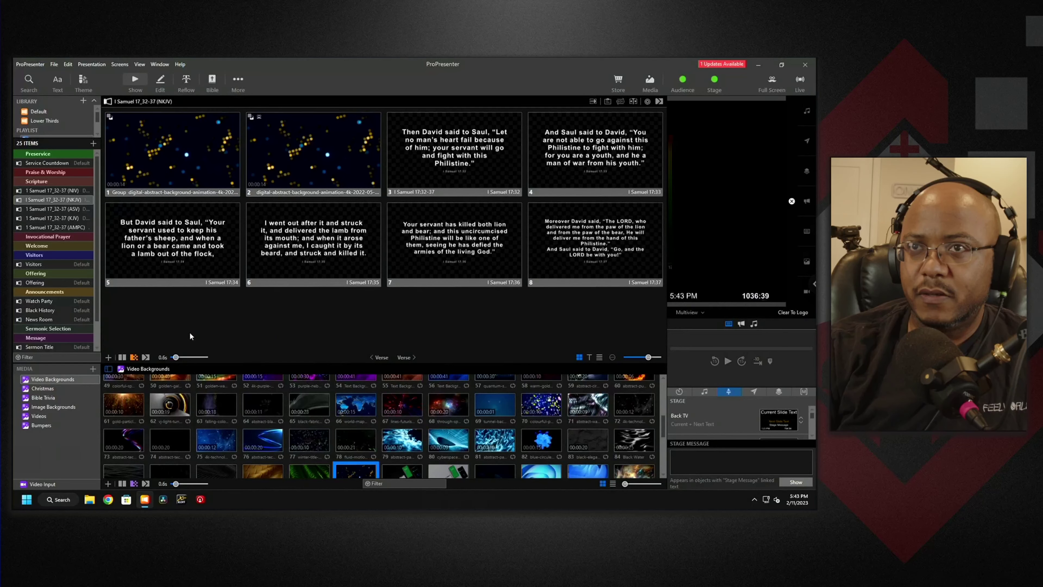
pyautogui.rightClick(183, 144)
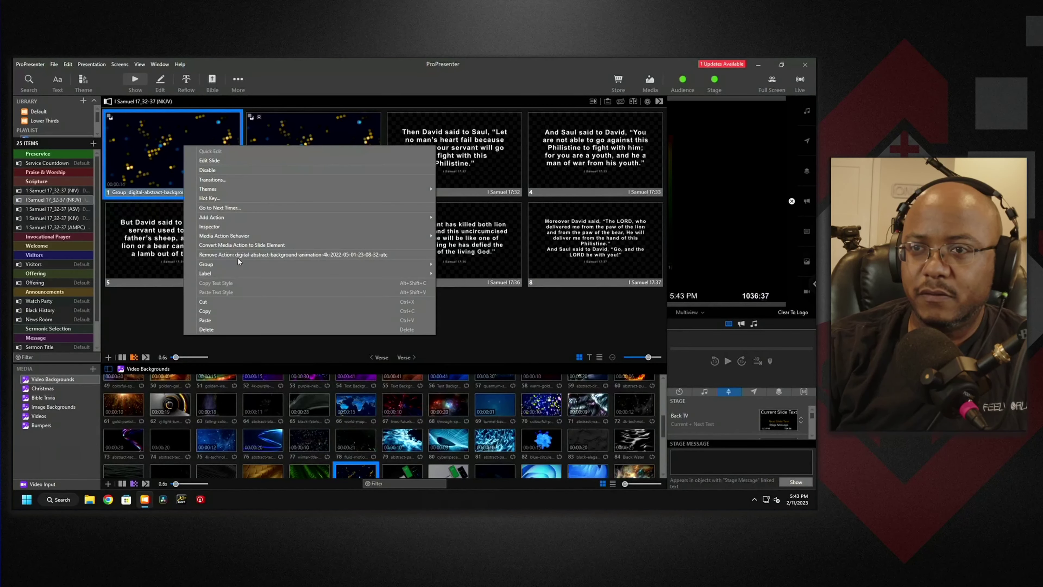
pyautogui.click(212, 329)
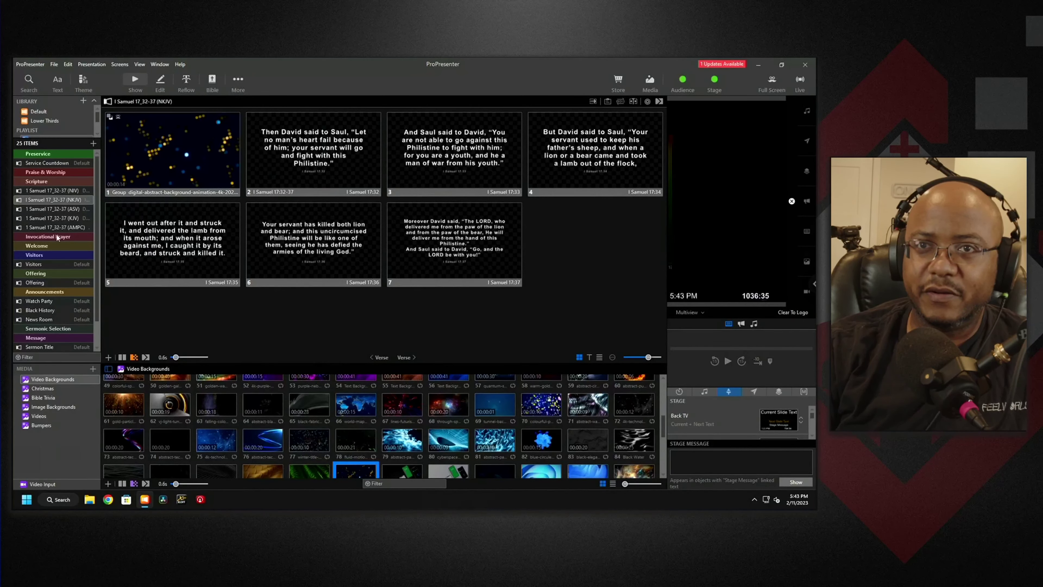
# Step: Paste the copied background slide into the ASV 1 Samuel passage and move it before the first verse slide
pyautogui.click(70, 209)
pyautogui.rightClick(148, 153)
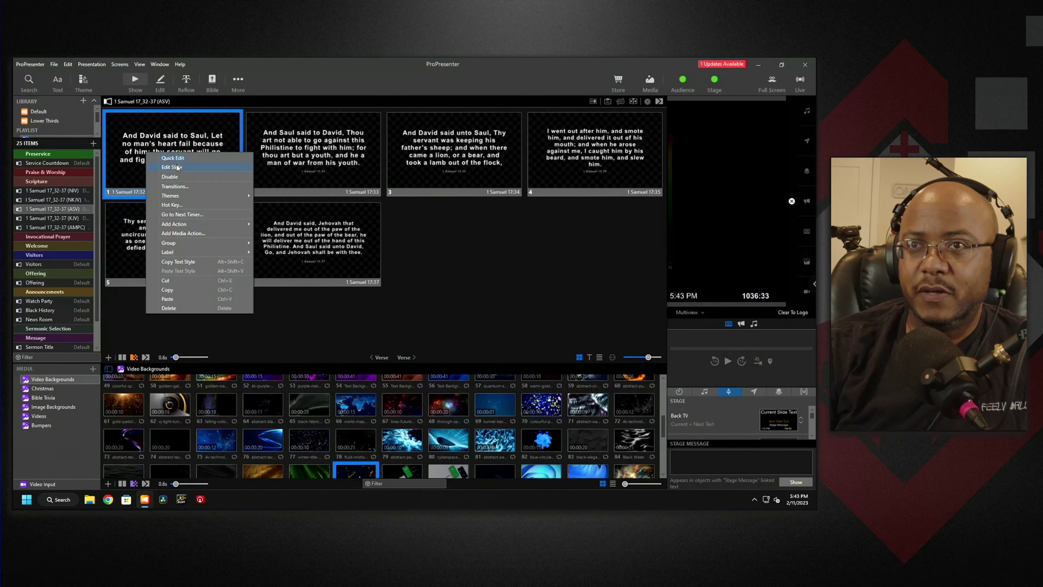
pyautogui.click(169, 298)
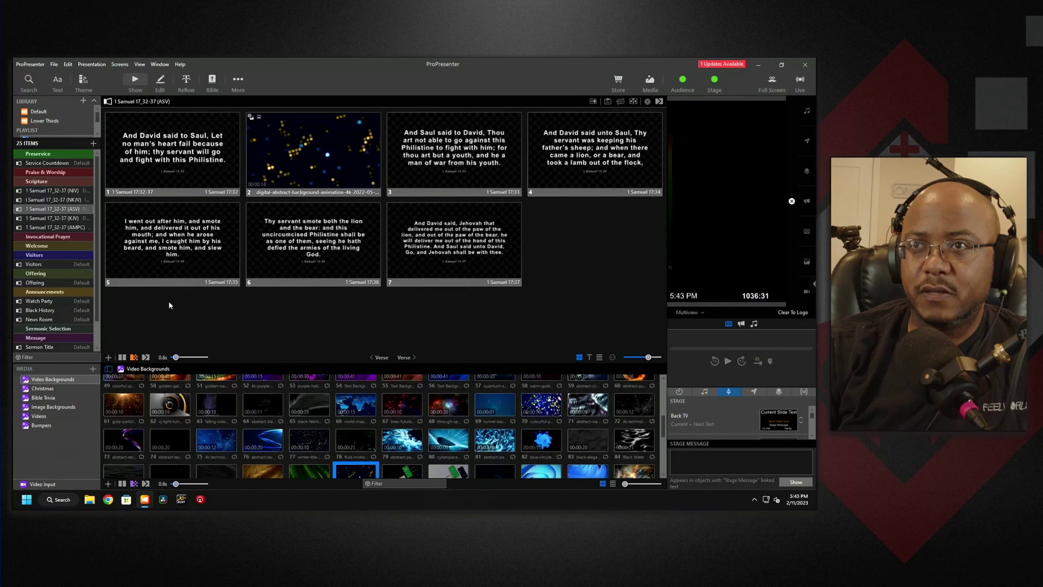
pyautogui.moveTo(290, 193); pyautogui.dragTo(108, 191)
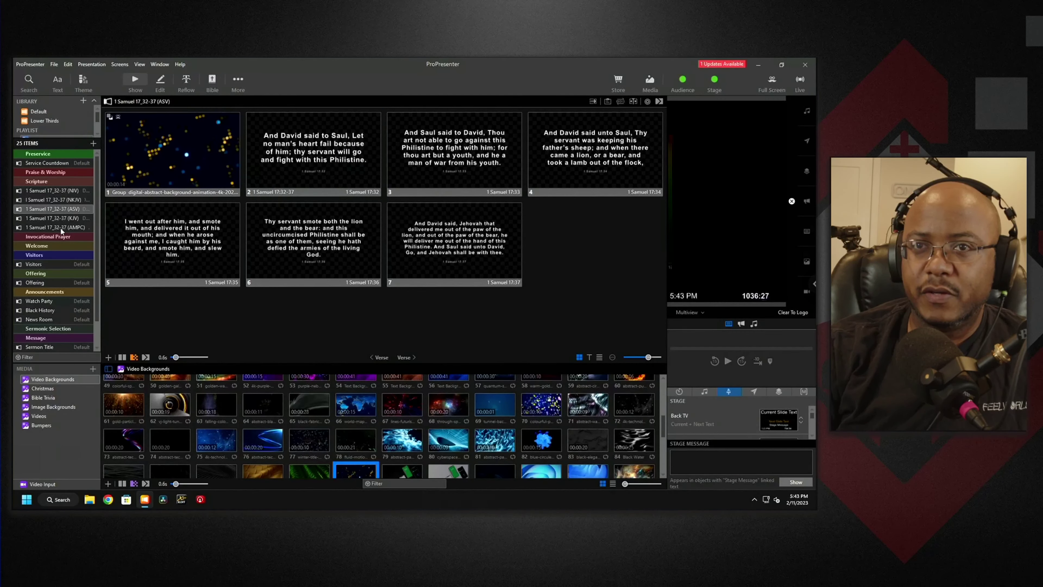
# Step: Paste the copied background slide into the KJV 1 Samuel passage and make it the first slide
pyautogui.click(68, 220)
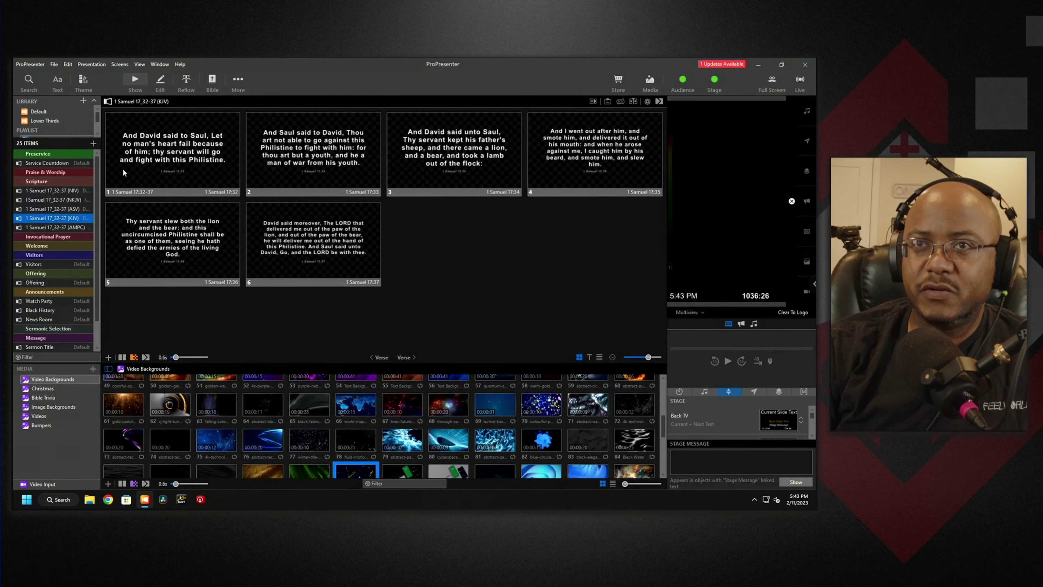
pyautogui.rightClick(166, 177)
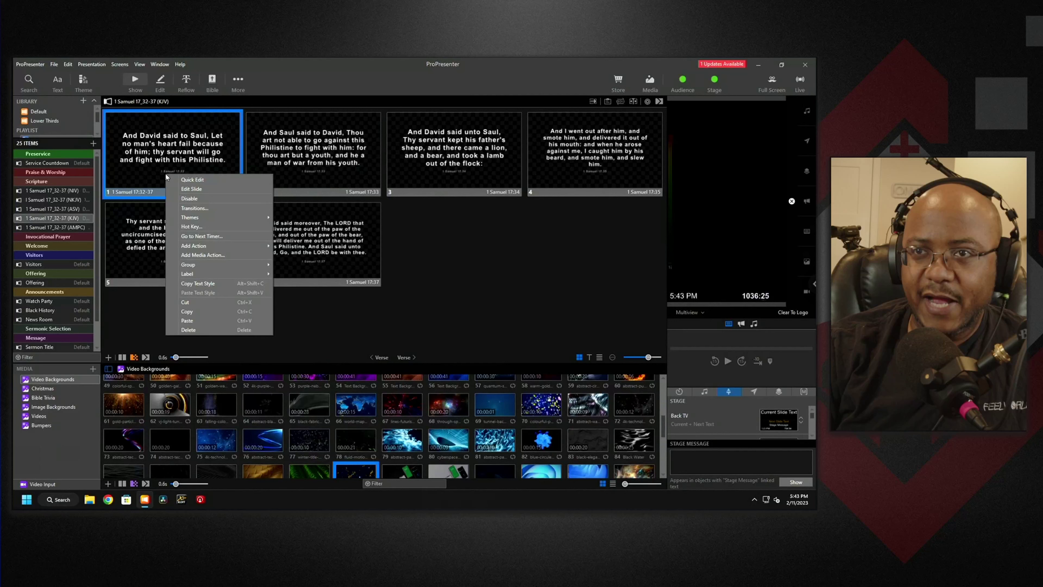
pyautogui.click(198, 320)
pyautogui.moveTo(248, 166); pyautogui.dragTo(173, 181)
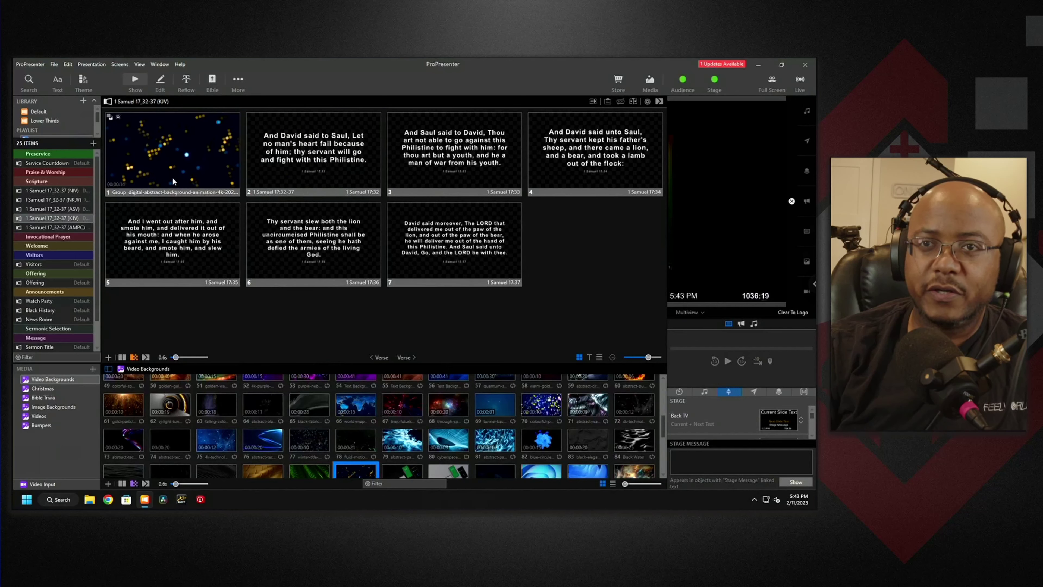
# Step: Paste the copied background slide into the AMPC 1 Samuel passage and place it ahead of the verse slides
pyautogui.click(56, 228)
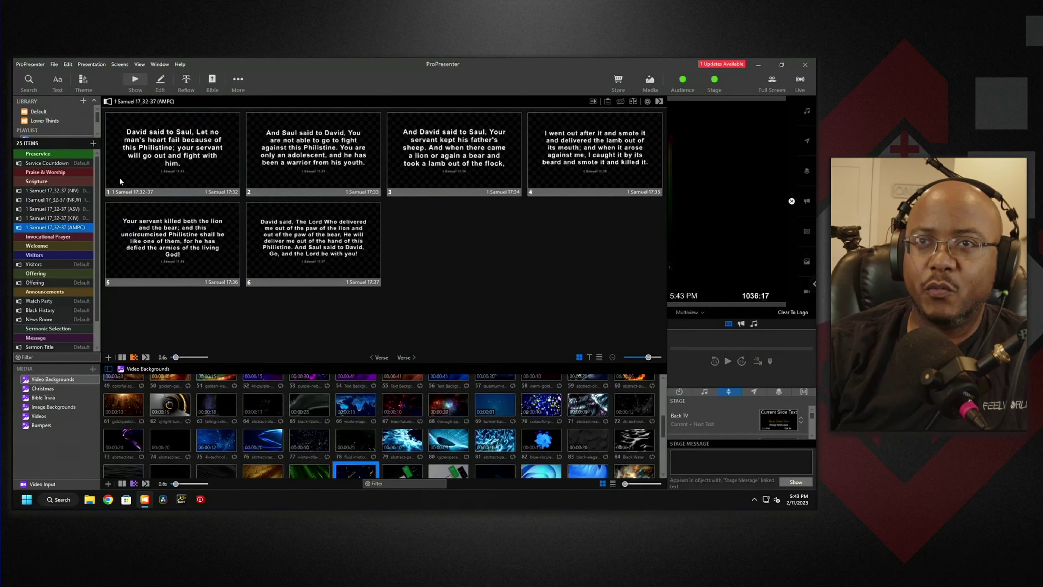
pyautogui.rightClick(119, 177)
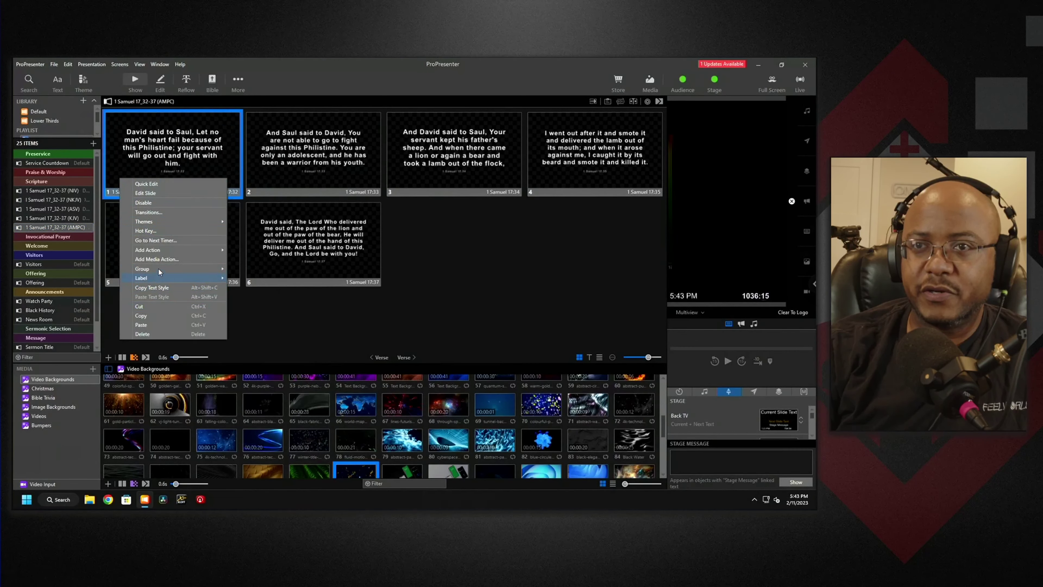
pyautogui.click(153, 323)
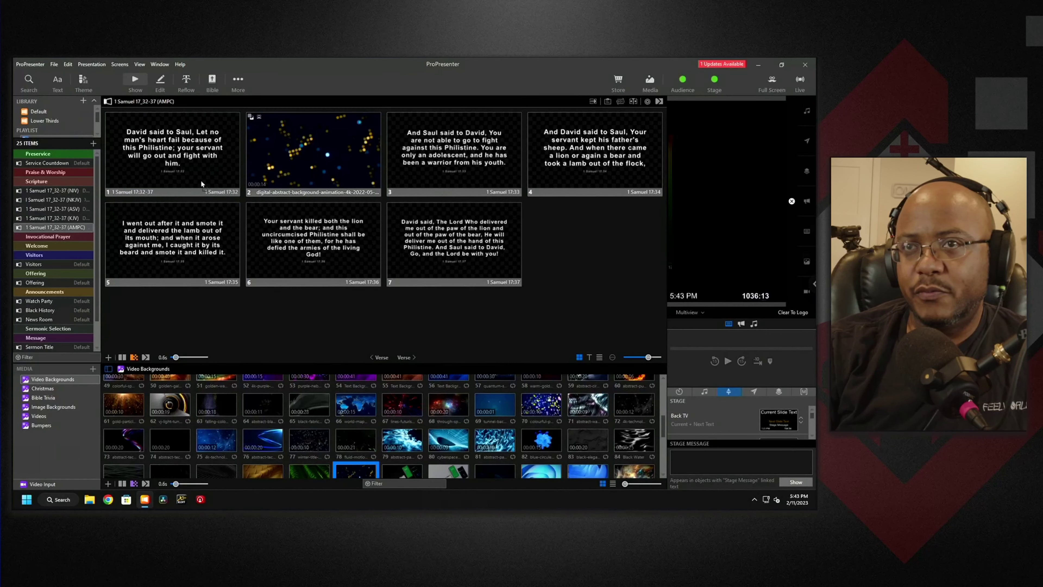
pyautogui.moveTo(312, 156); pyautogui.dragTo(130, 157)
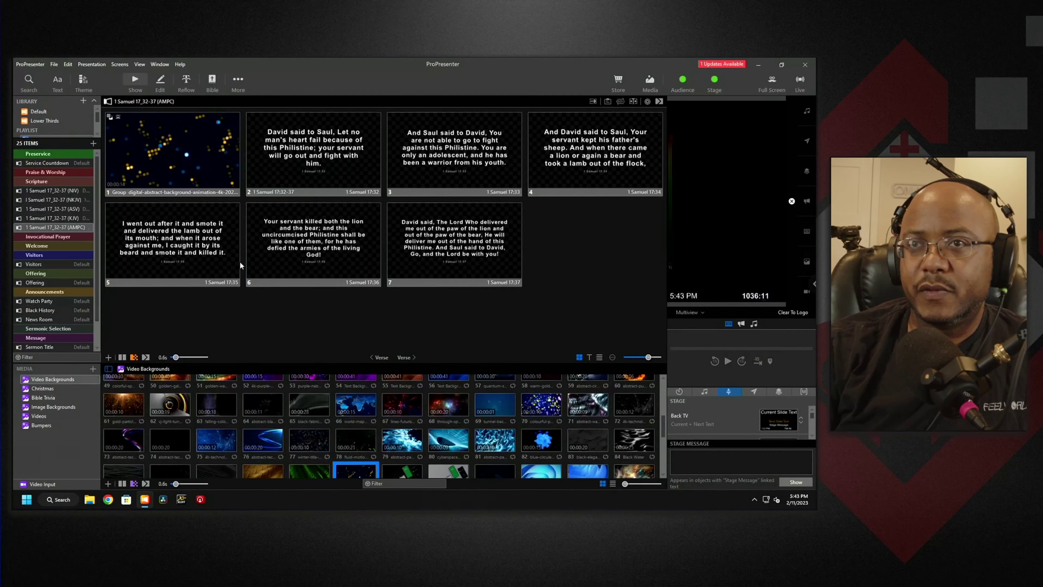
# Step: Show the AMPC passage's video background slide on the live output
pyautogui.click(179, 147)
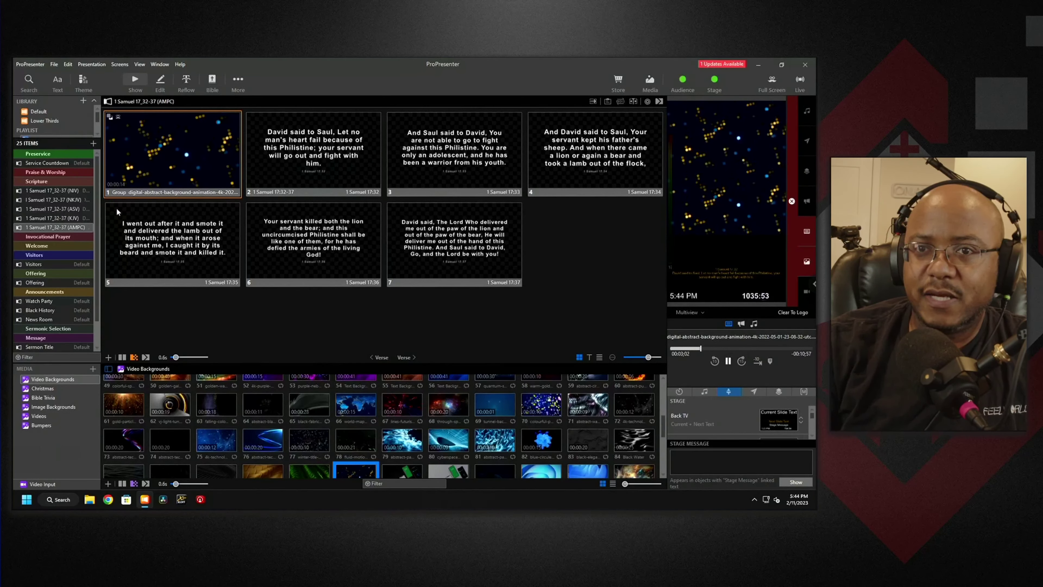
pyautogui.scroll(-2, 76, 323)
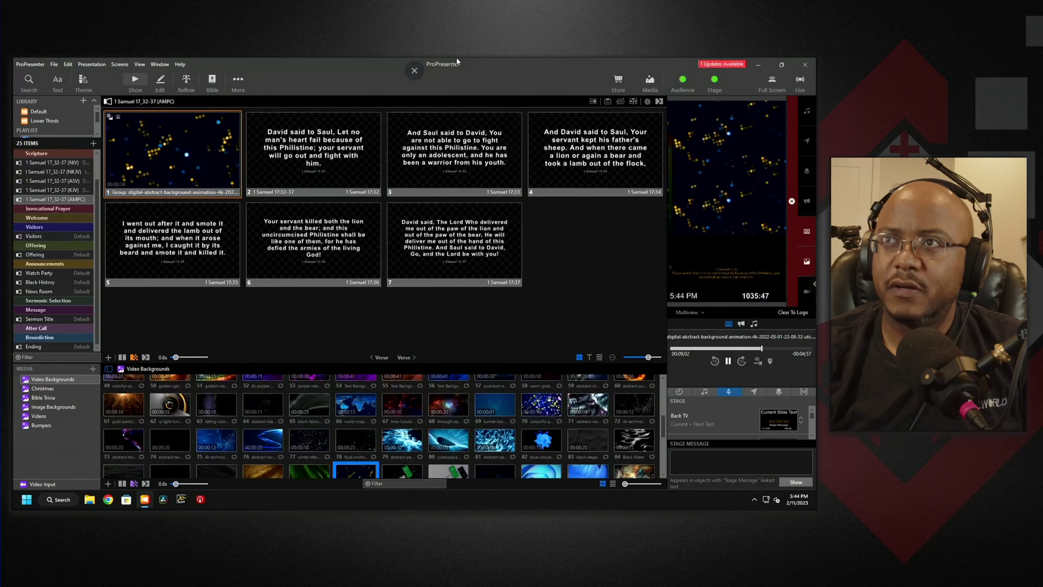
pyautogui.click(413, 86)
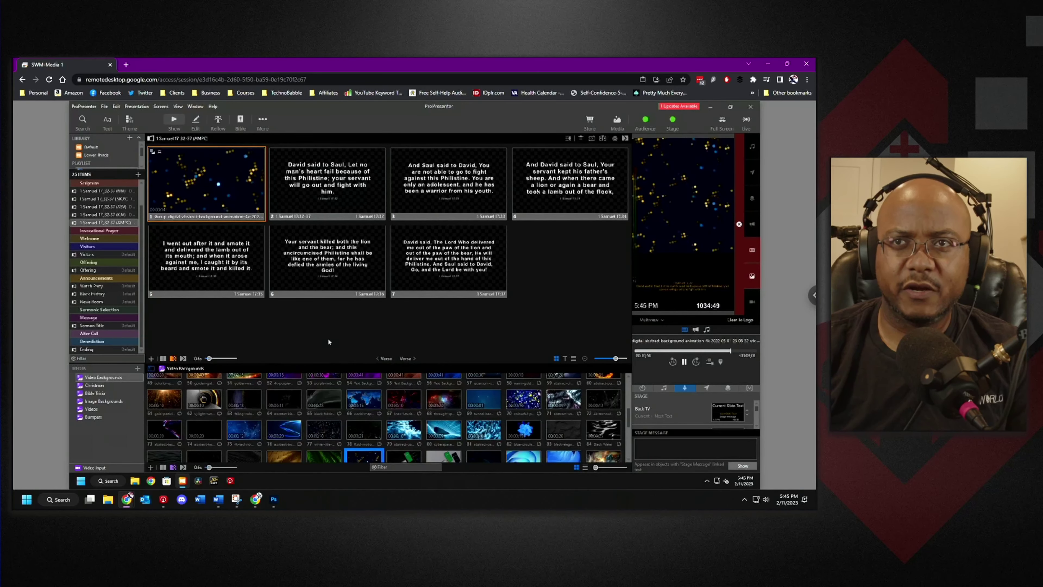
pyautogui.click(812, 294)
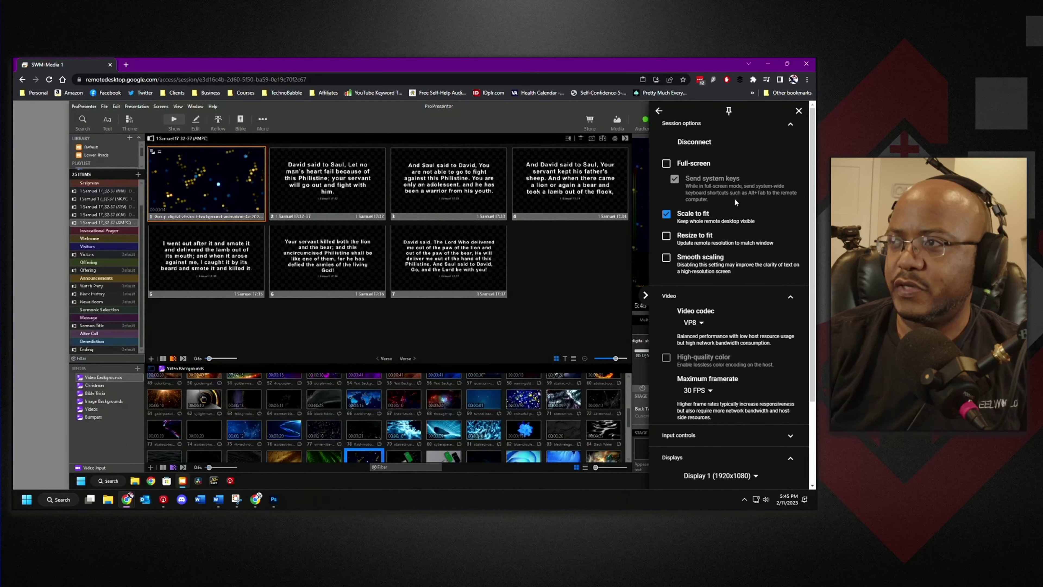
pyautogui.click(701, 166)
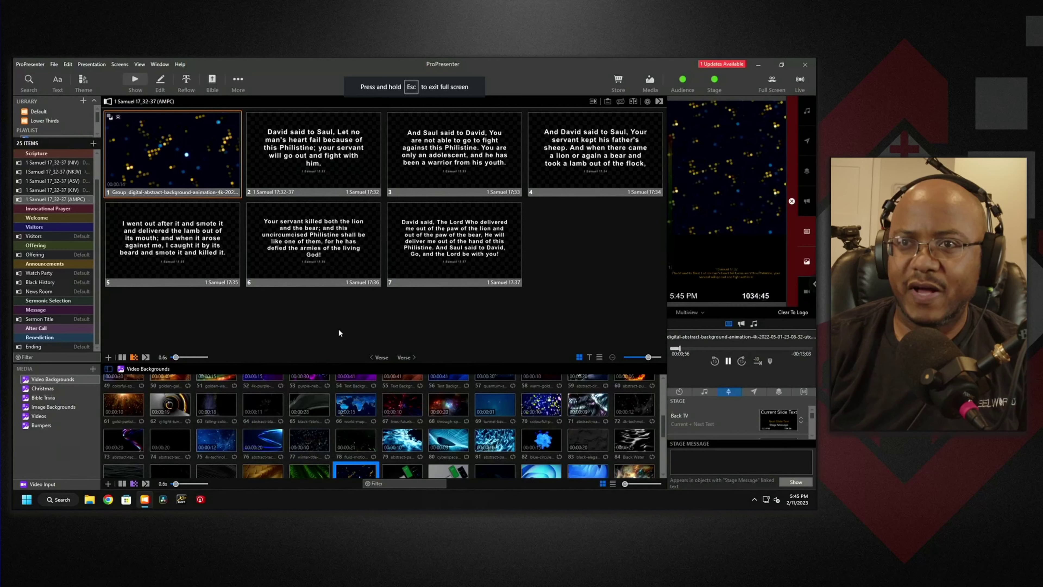
# Step: Search the library for "Our God" and add Our God (medley) to the playlist directly under the Praise & Worship header
pyautogui.hotkey('ctrl', 'f')
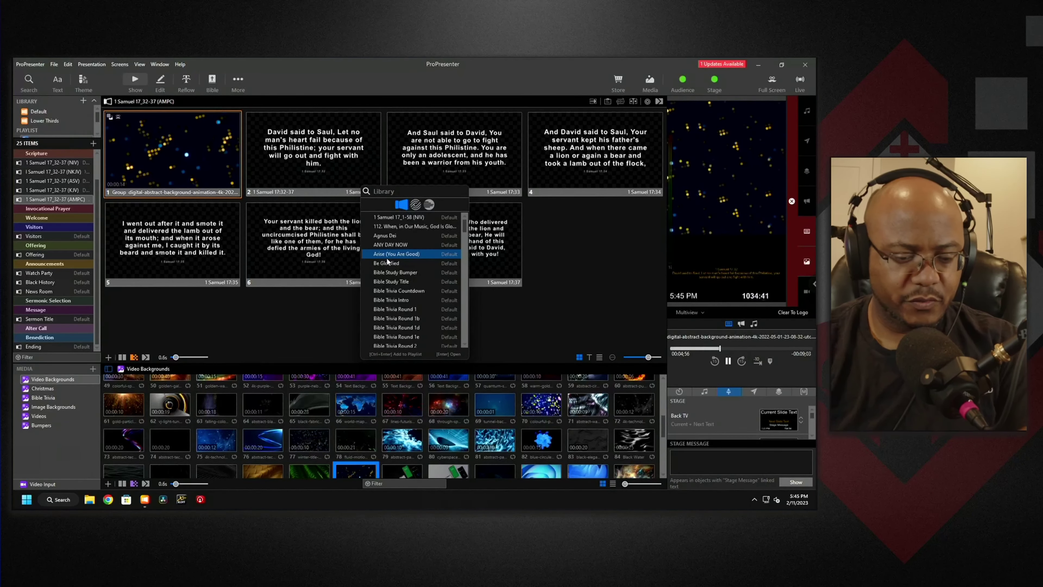
pyautogui.write('Our God')
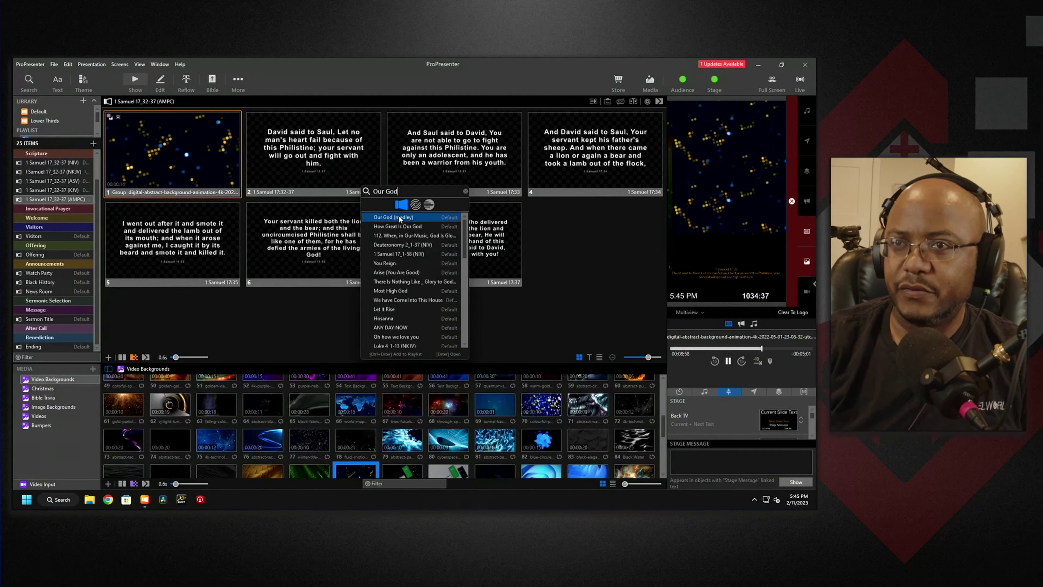
pyautogui.scroll(2, 58, 259)
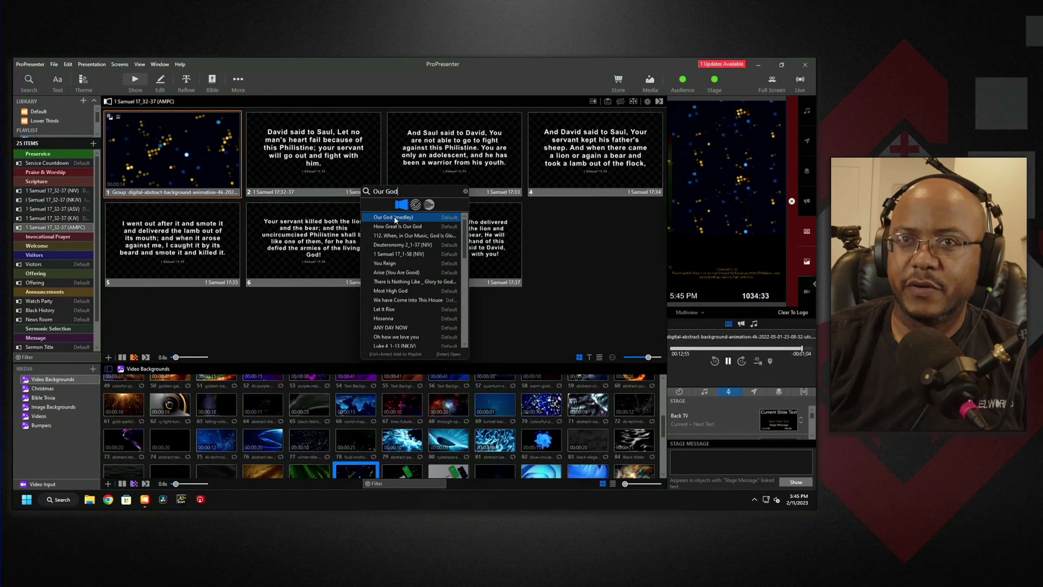
pyautogui.moveTo(394, 217); pyautogui.dragTo(76, 180)
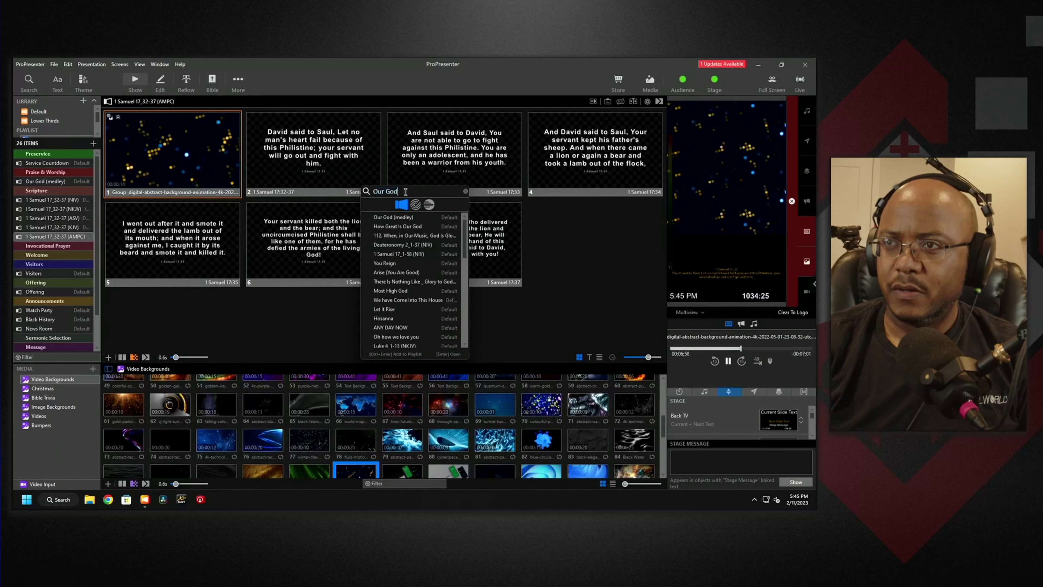
# Step: Search the library for "Oh Ho" and add Oh how we love you to the playlist under the Sermonic Selection header
pyautogui.hotkey('ctrl', 'a')
pyautogui.write('Oh Ho')
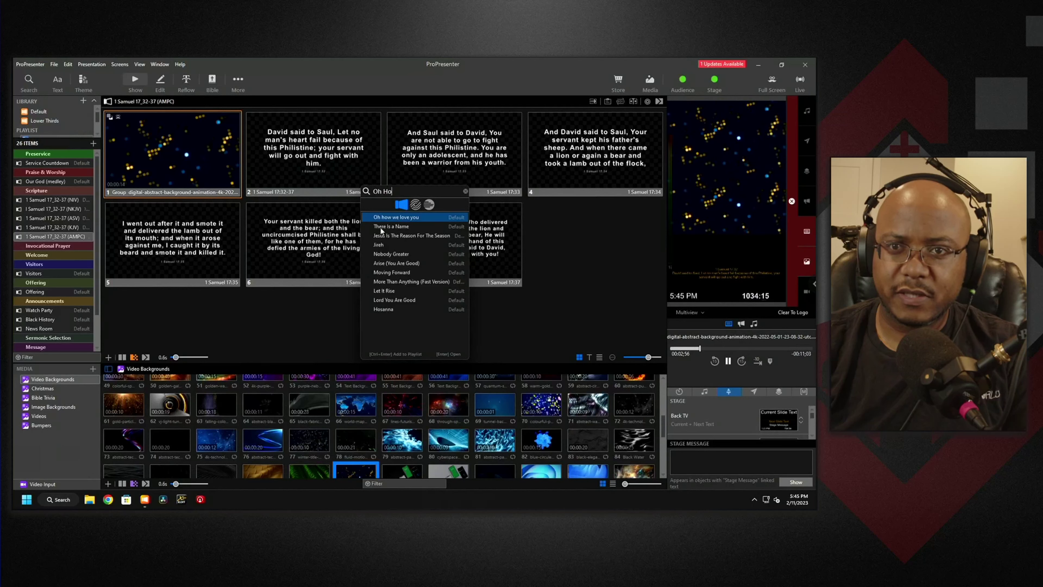
pyautogui.moveTo(396, 217); pyautogui.dragTo(75, 343)
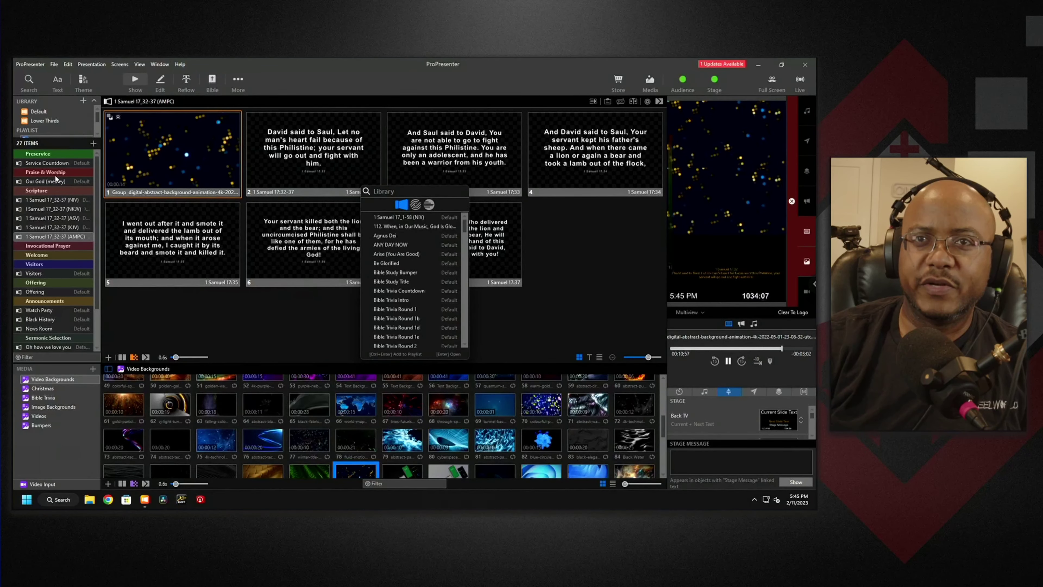
# Step: Add a Full Screen audience look action to the first slide of Our God (medley)
pyautogui.click(48, 181)
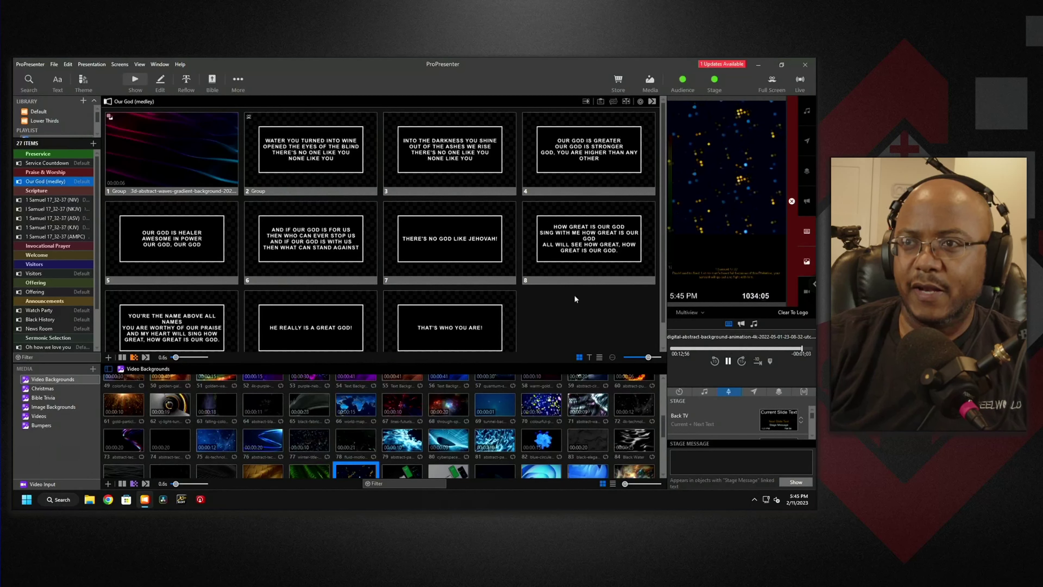
pyautogui.rightClick(178, 151)
pyautogui.moveTo(232, 245)
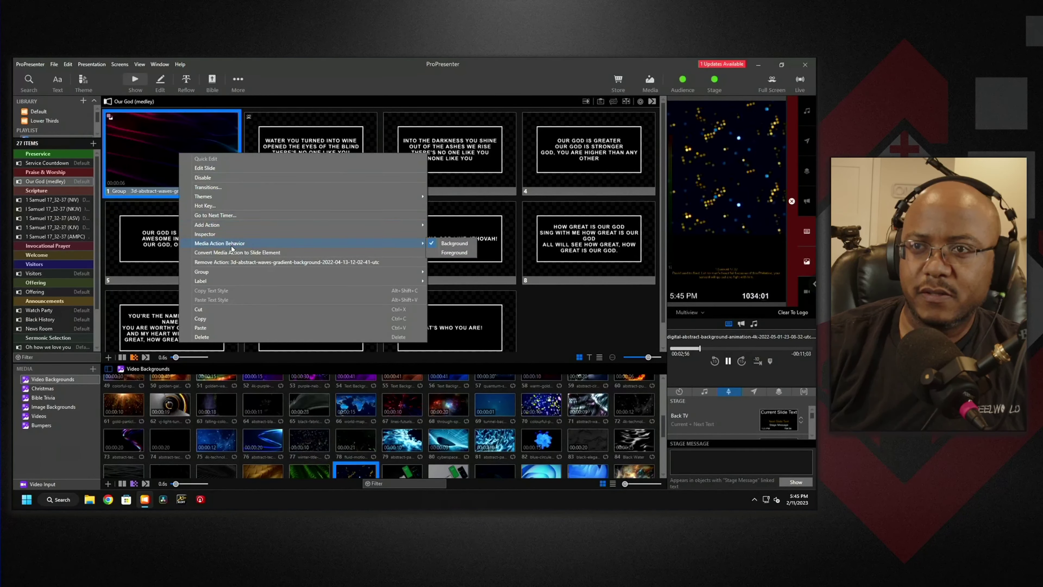
pyautogui.moveTo(229, 225)
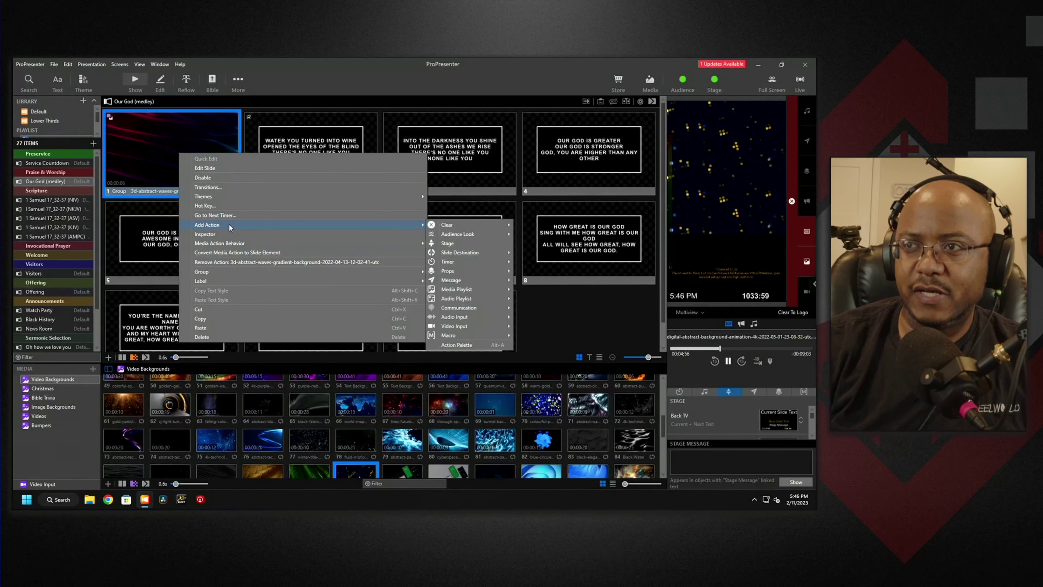
pyautogui.moveTo(490, 233)
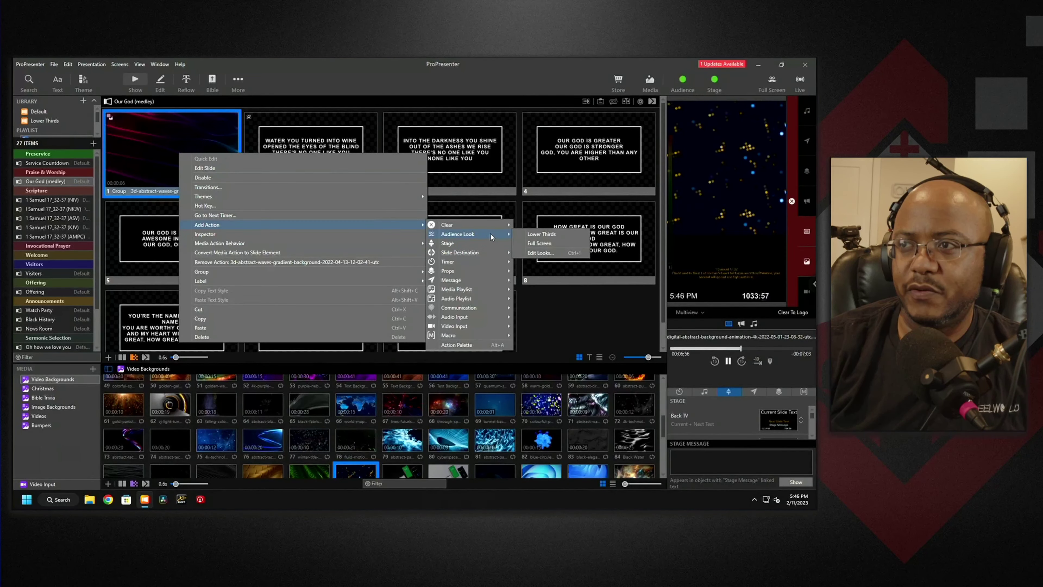
pyautogui.click(554, 245)
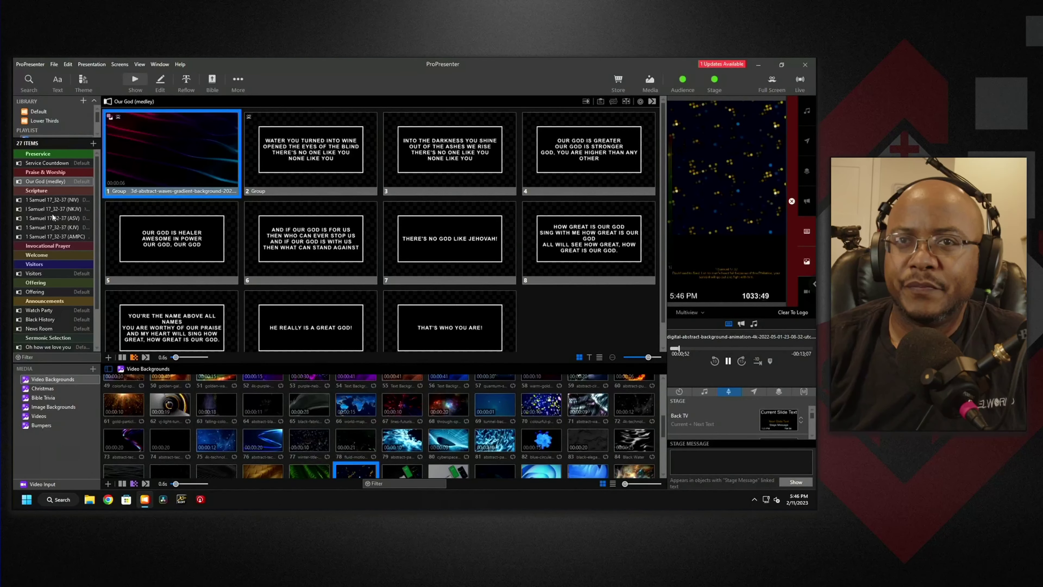
# Step: Set the audience look action on the first slide of Oh how we love you to Full Screen
pyautogui.click(60, 346)
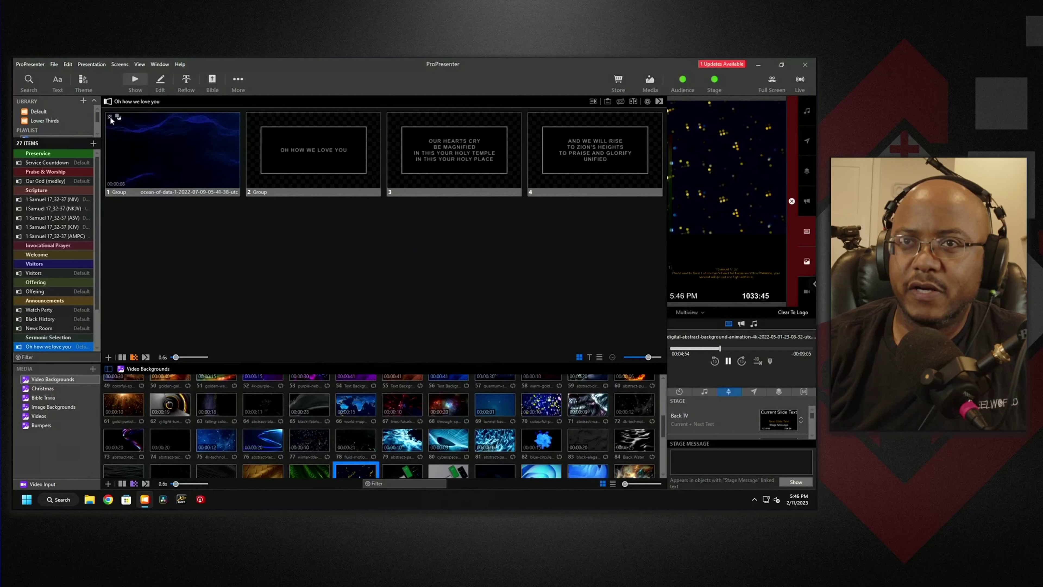
pyautogui.rightClick(128, 128)
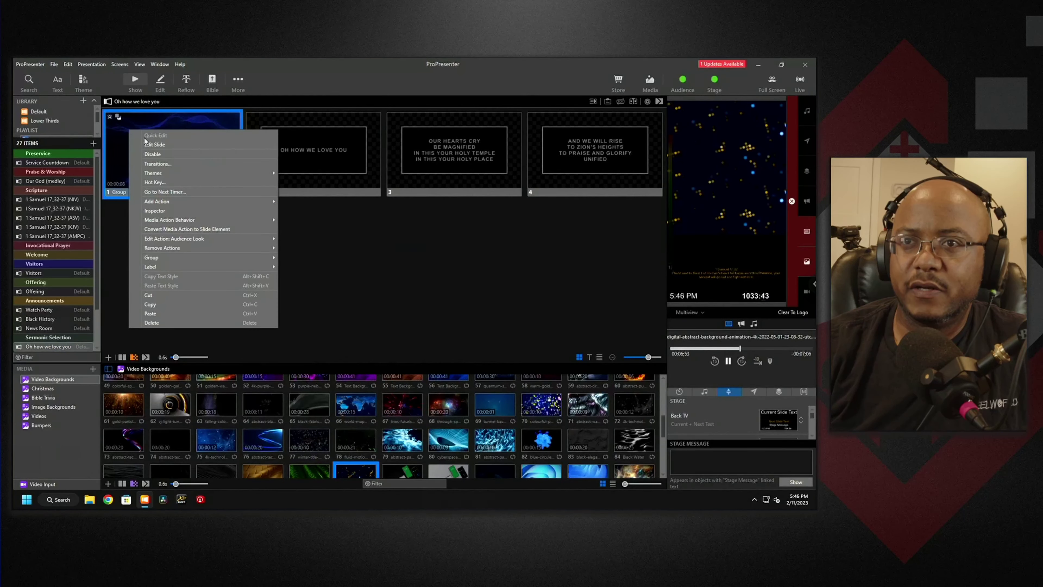
pyautogui.moveTo(202, 250)
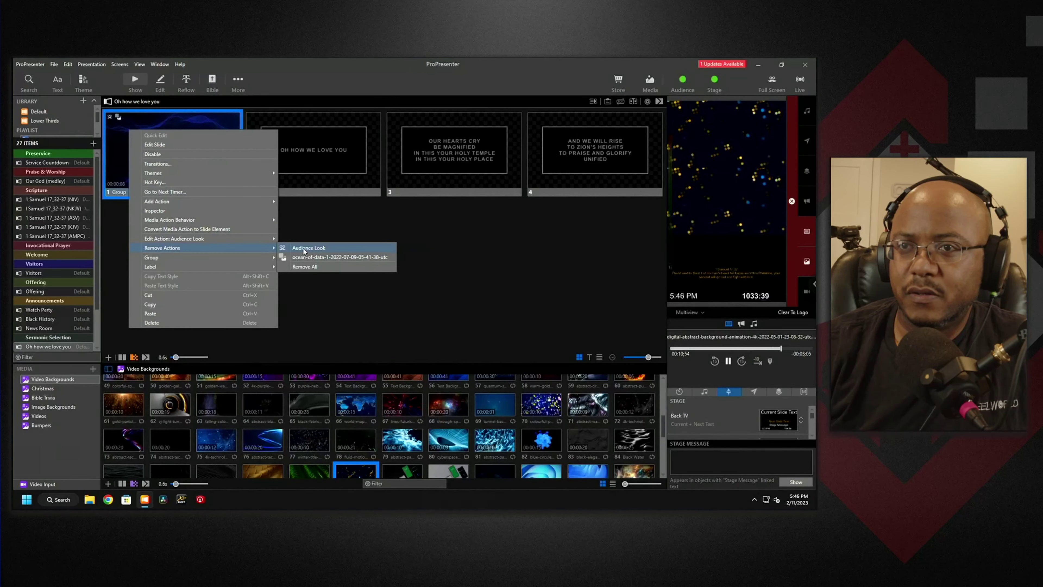
pyautogui.moveTo(266, 241)
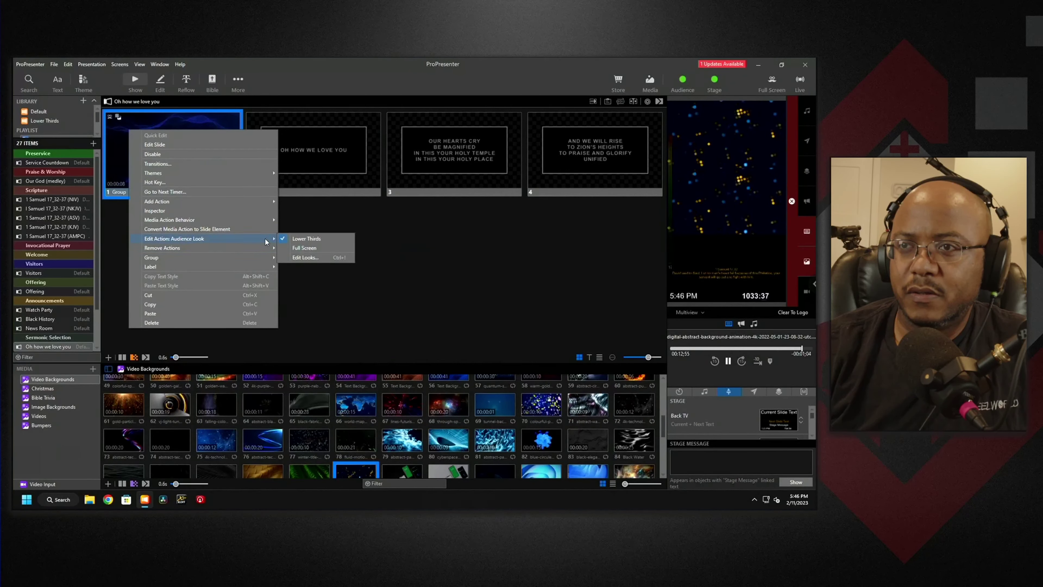
pyautogui.click(310, 248)
# Step: Run through all the slides of Oh how we love you on the live output, ending on its video background slide
pyautogui.click(208, 149)
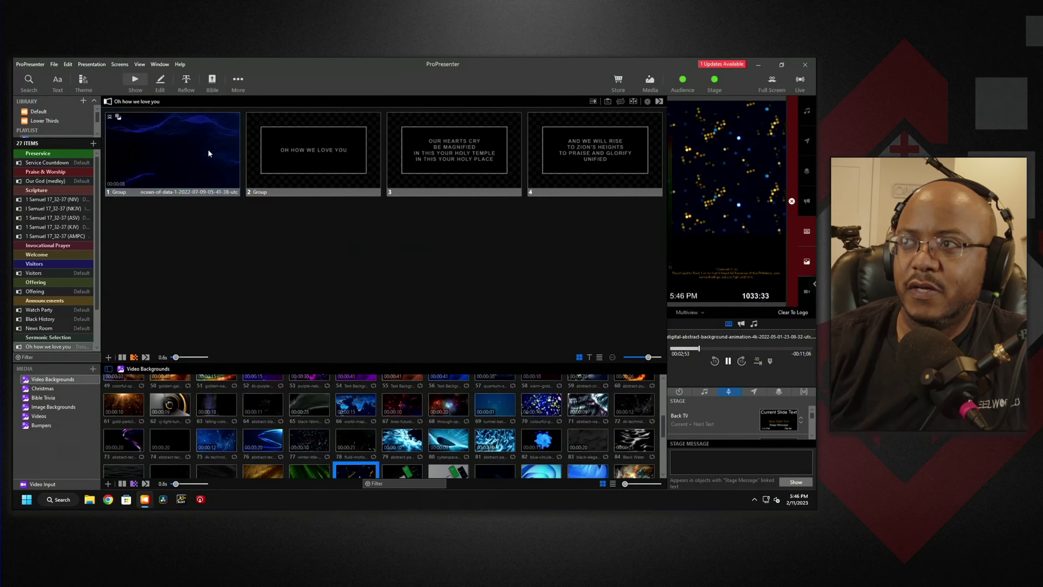
pyautogui.click(305, 159)
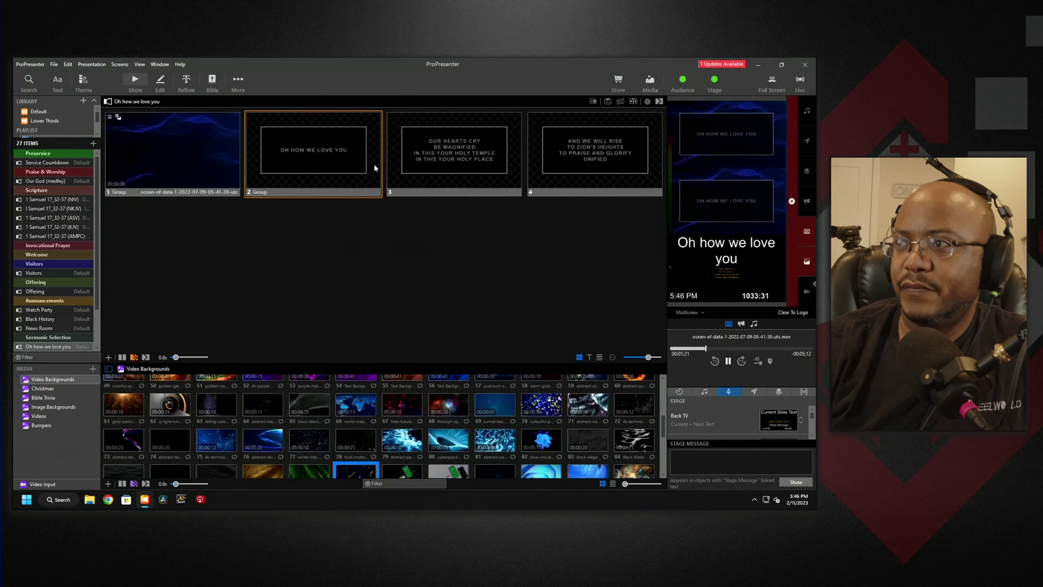
pyautogui.click(443, 164)
pyautogui.click(543, 153)
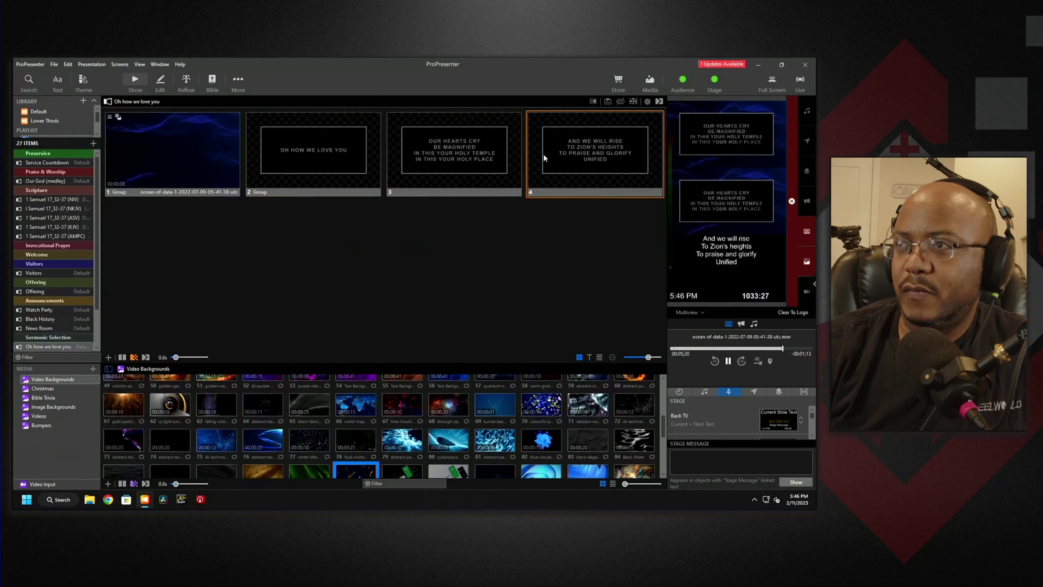
pyautogui.click(205, 164)
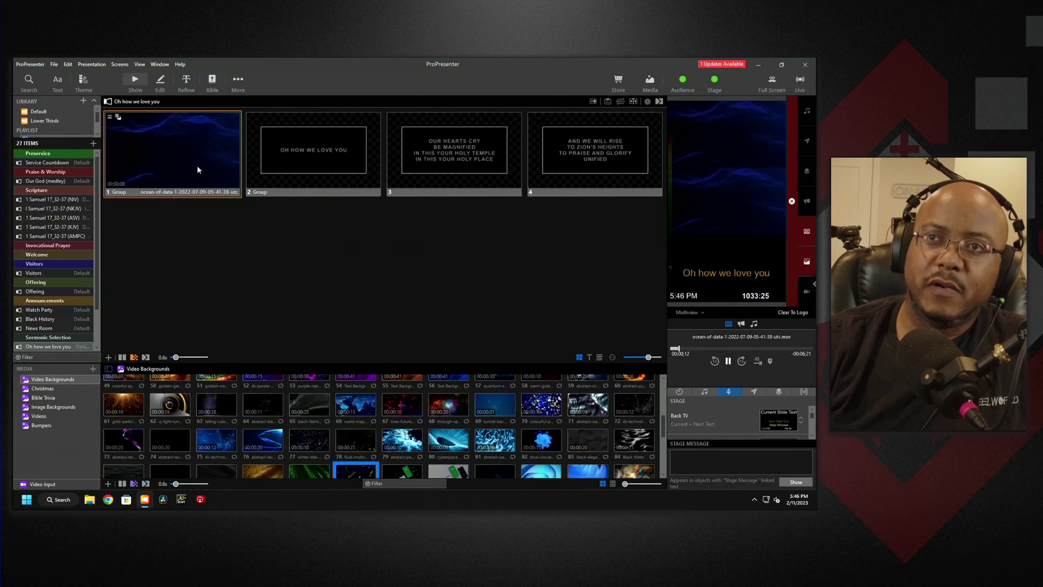
# Step: Review the Watch Party, Black History and News Room presentations in the Announcements section
pyautogui.click(39, 308)
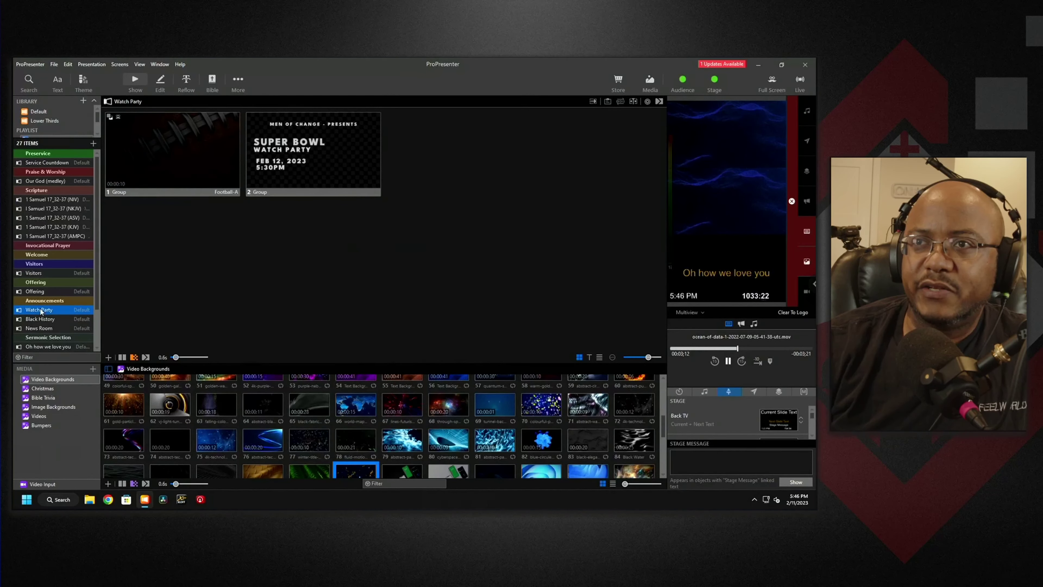
pyautogui.click(58, 319)
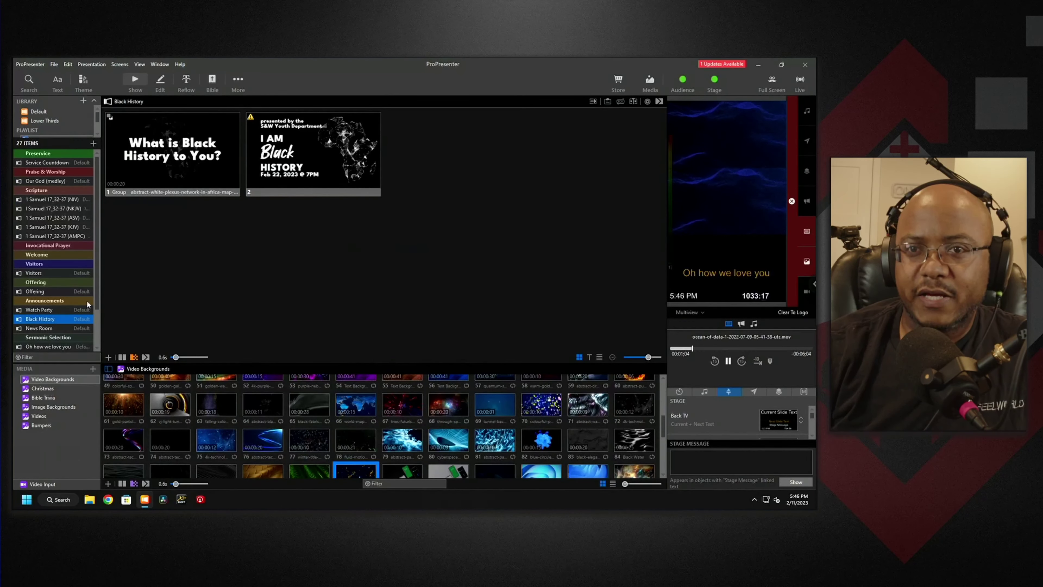
pyautogui.click(45, 327)
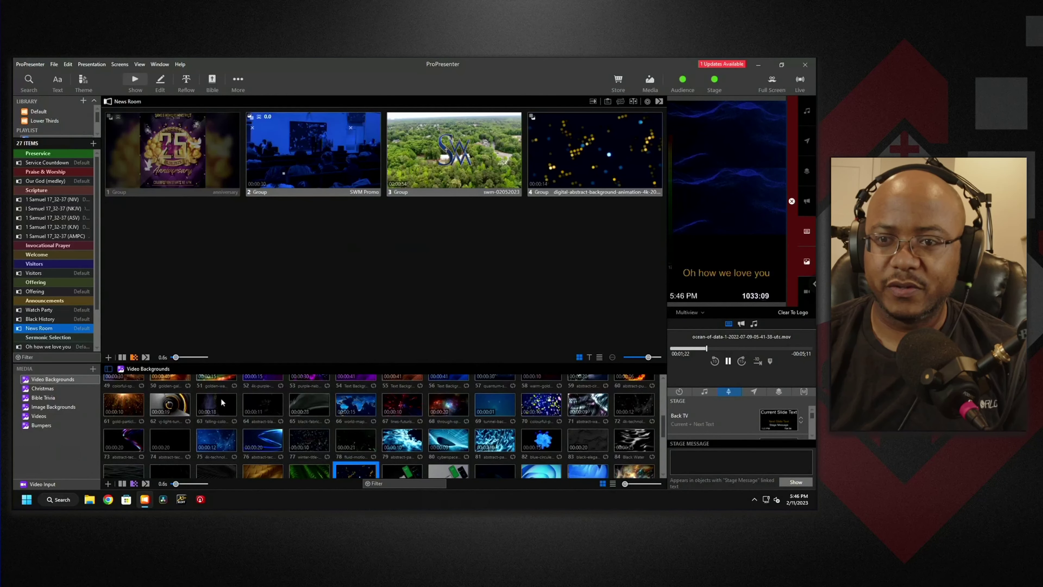
# Step: Switch to Chrome, check the Gmail inbox for announcement material, and close the browser
pyautogui.click(107, 500)
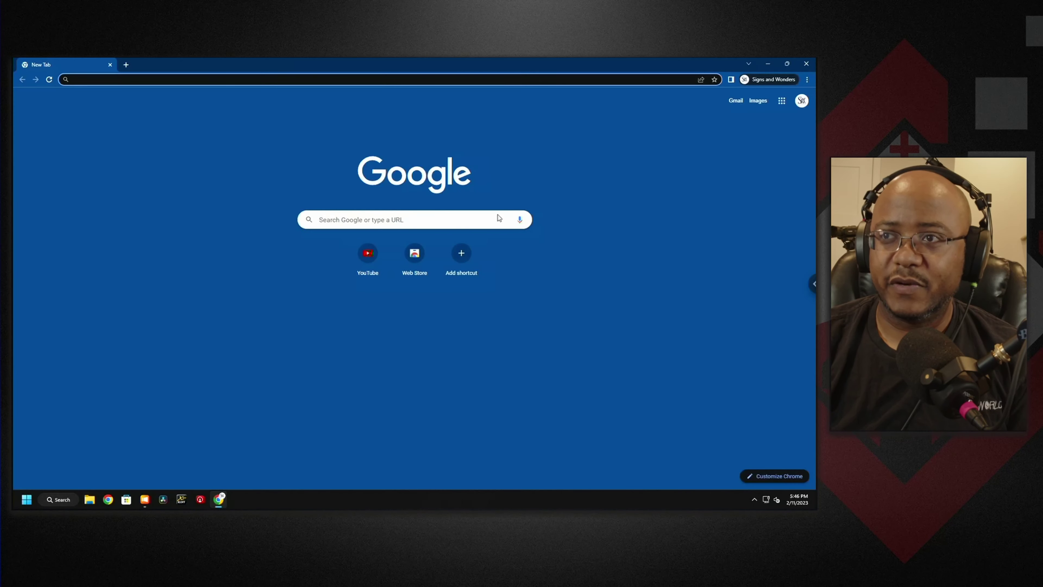
pyautogui.click(736, 101)
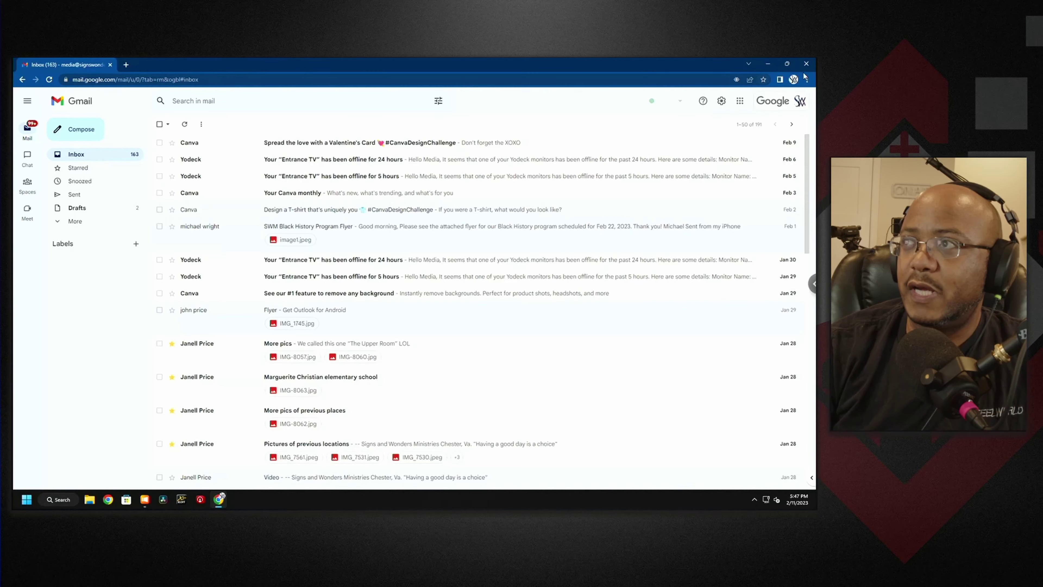
pyautogui.click(806, 65)
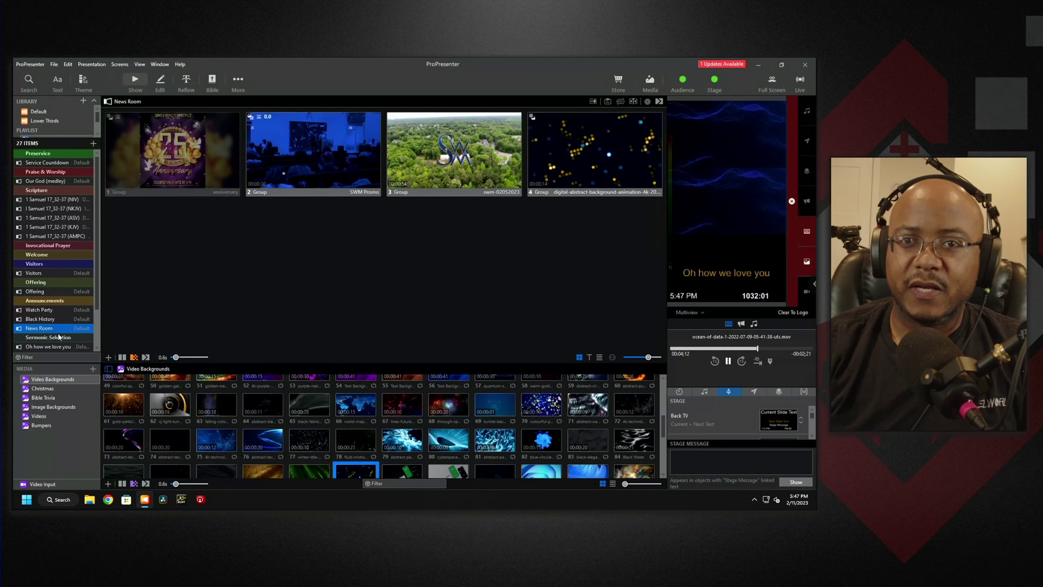
# Step: Open the empty Sermon Title presentation under Message in the slide editor
pyautogui.scroll(-1, 49, 333)
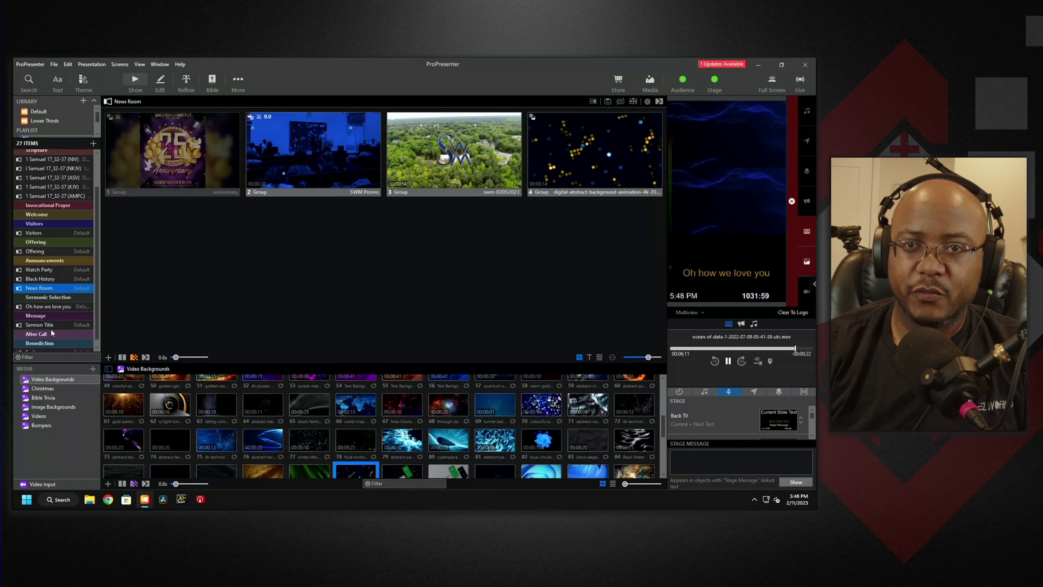
pyautogui.click(49, 325)
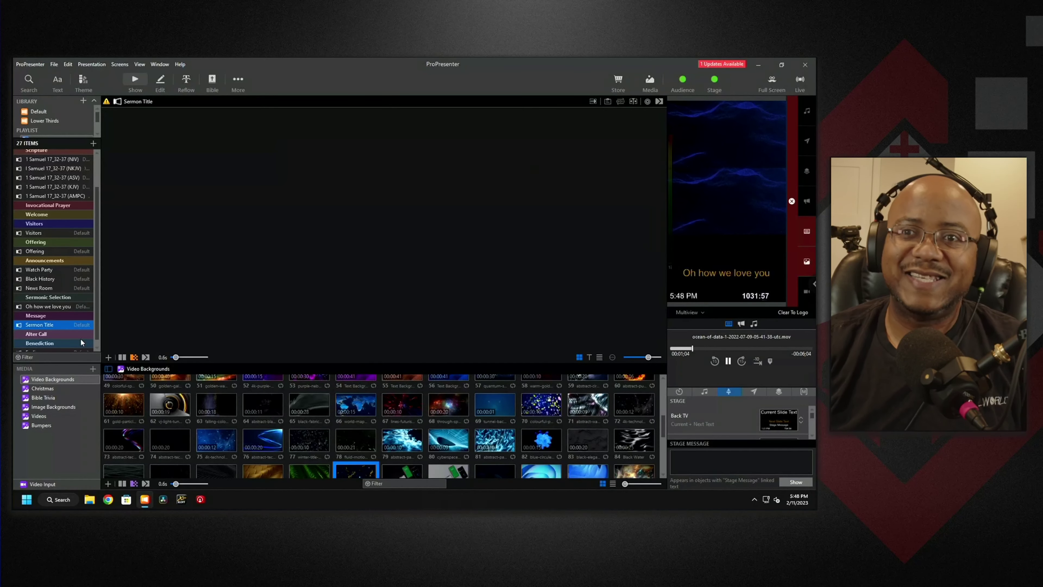
pyautogui.click(160, 80)
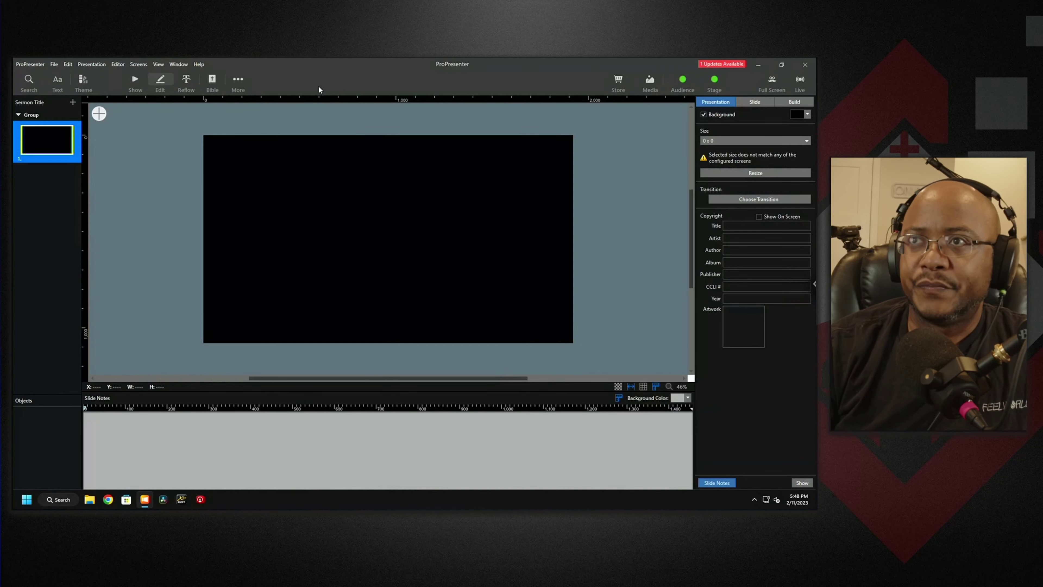
# Step: Shrink the window to reveal the desktop and add the furious-viking image to Sermon Title as a new slide
pyautogui.doubleClick(610, 62)
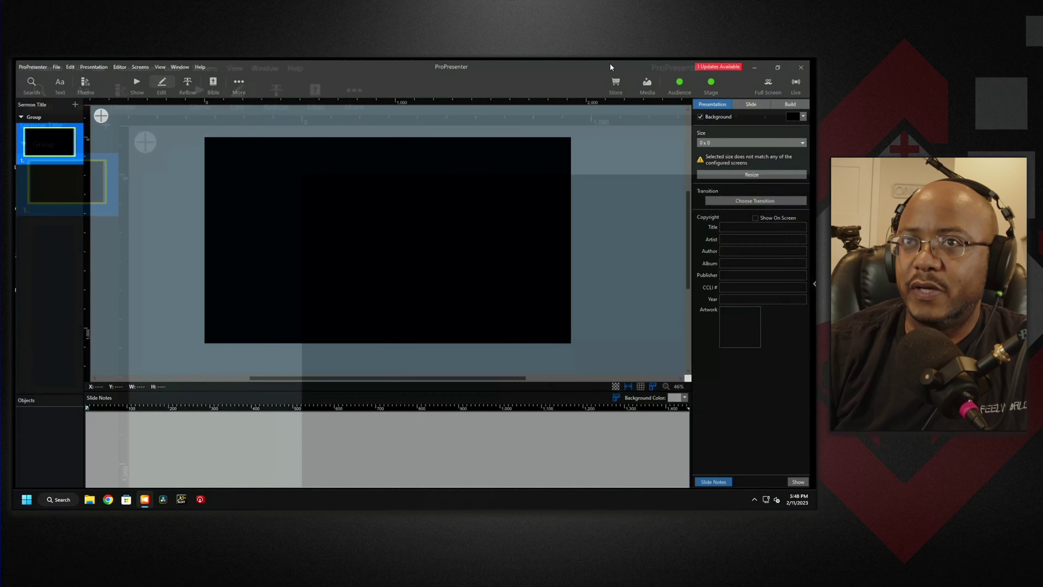
pyautogui.moveTo(412, 145); pyautogui.dragTo(412, 119)
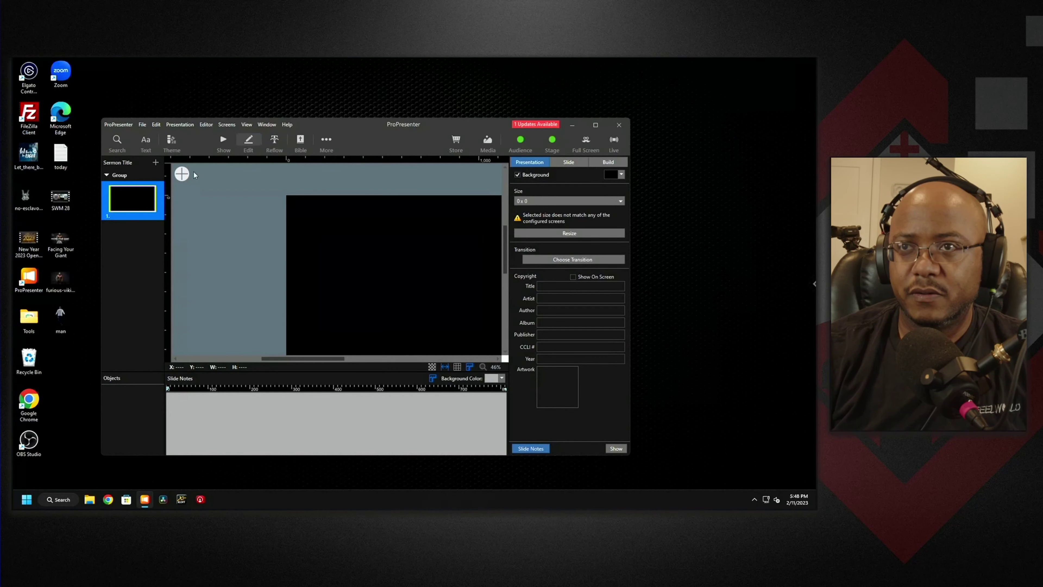
pyautogui.click(223, 142)
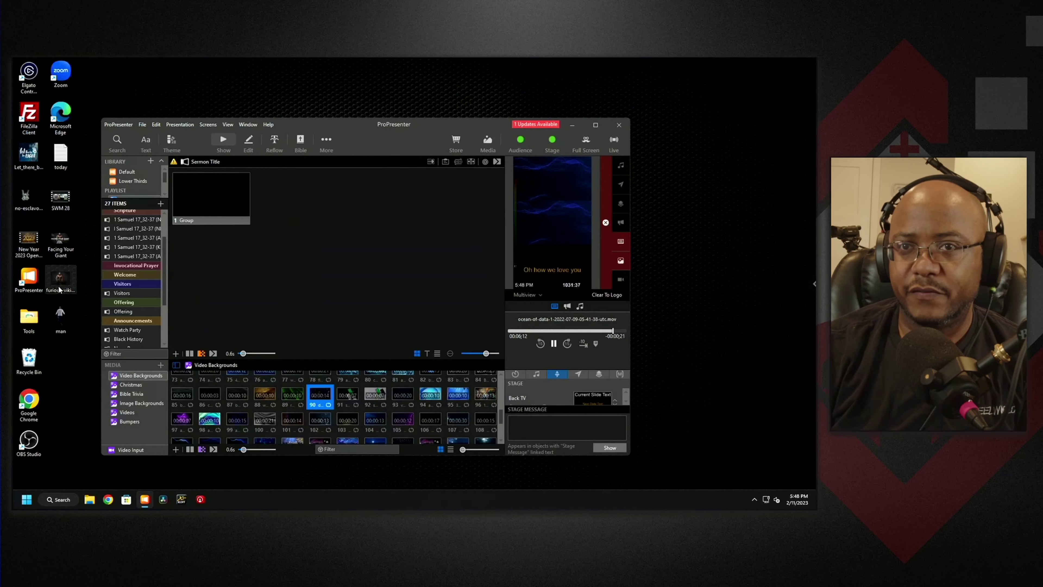
pyautogui.moveTo(60, 290); pyautogui.dragTo(256, 240)
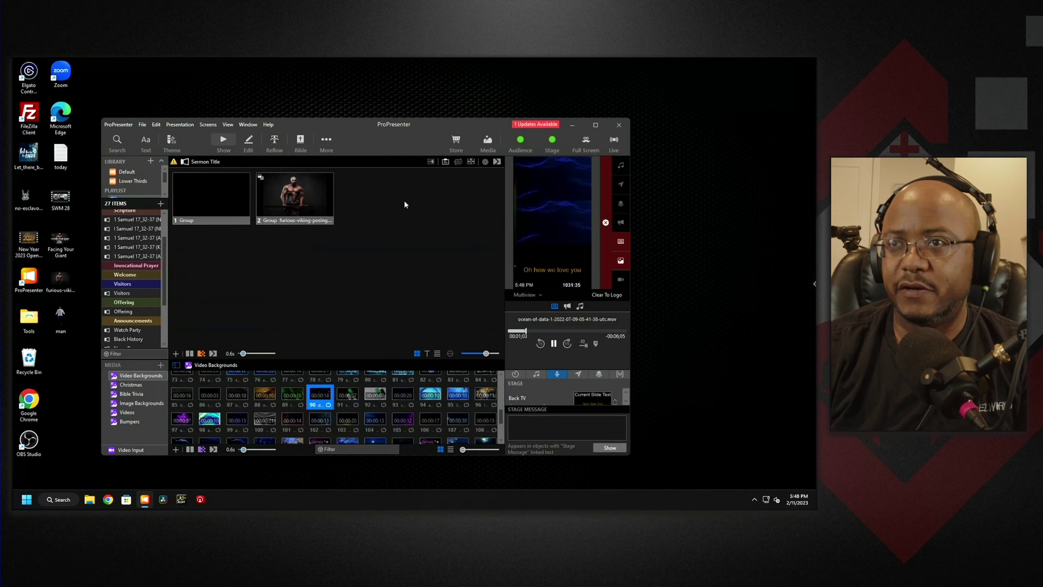
# Step: Set the furious-viking slide's media scaling to Scale to Fill, and maximize the main window again
pyautogui.rightClick(290, 200)
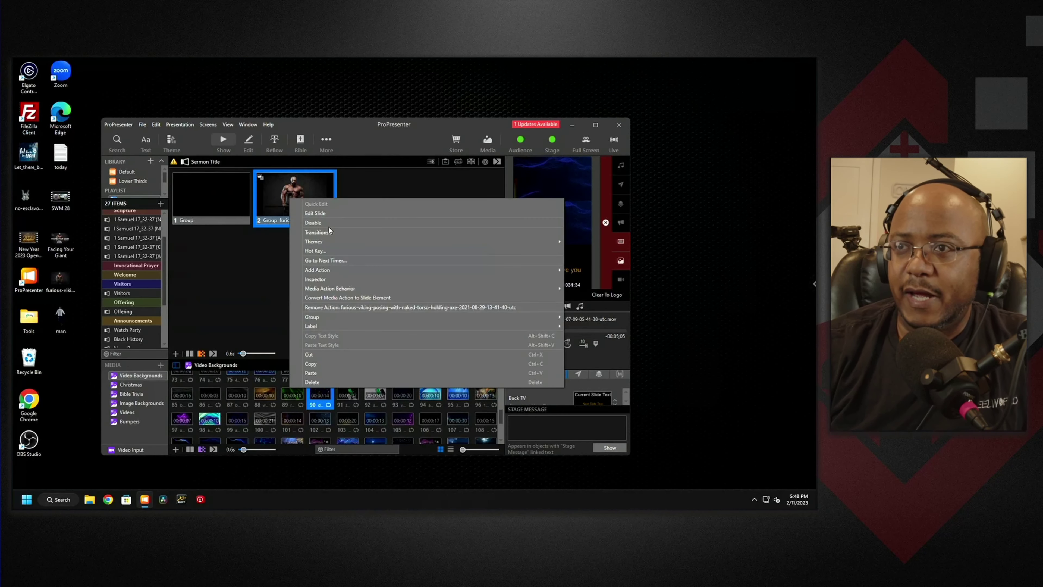
pyautogui.click(331, 281)
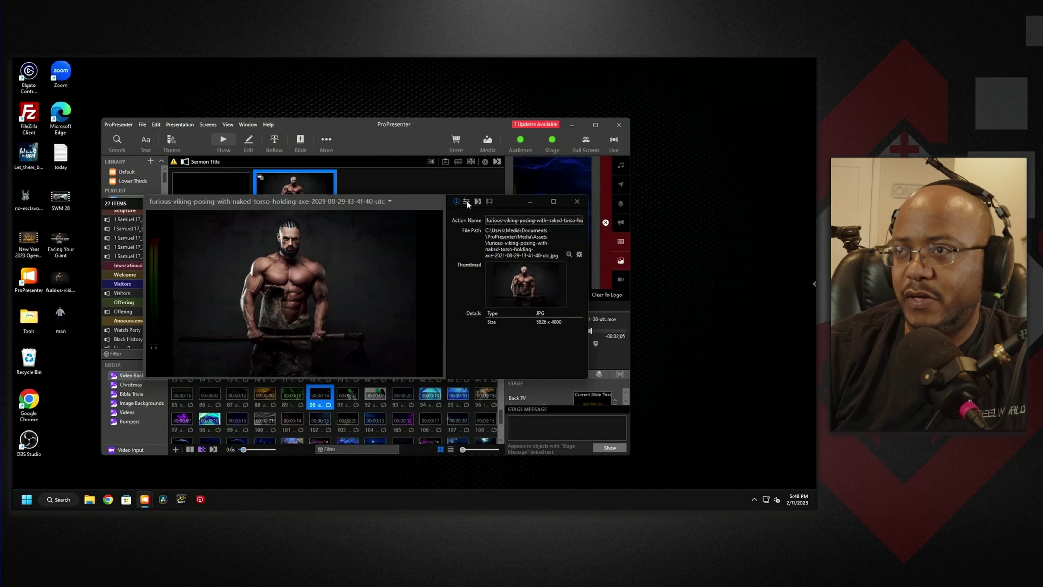
pyautogui.click(467, 203)
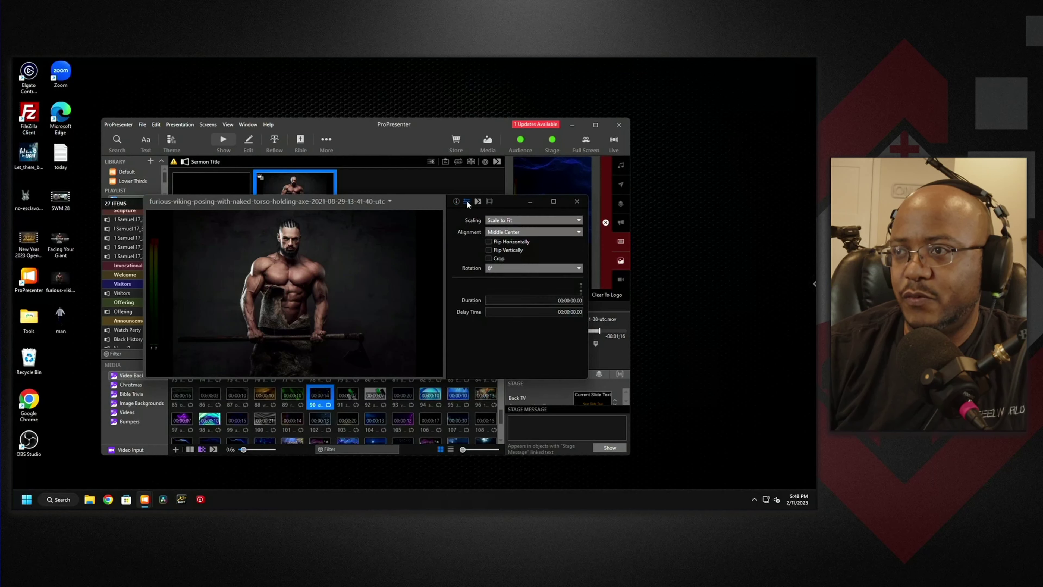
pyautogui.click(525, 222)
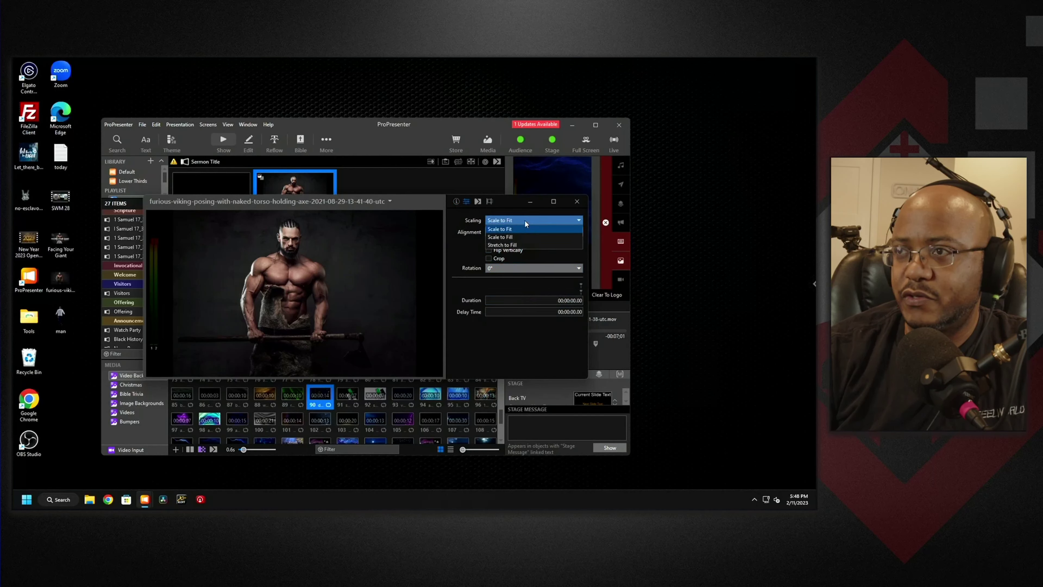
pyautogui.click(521, 238)
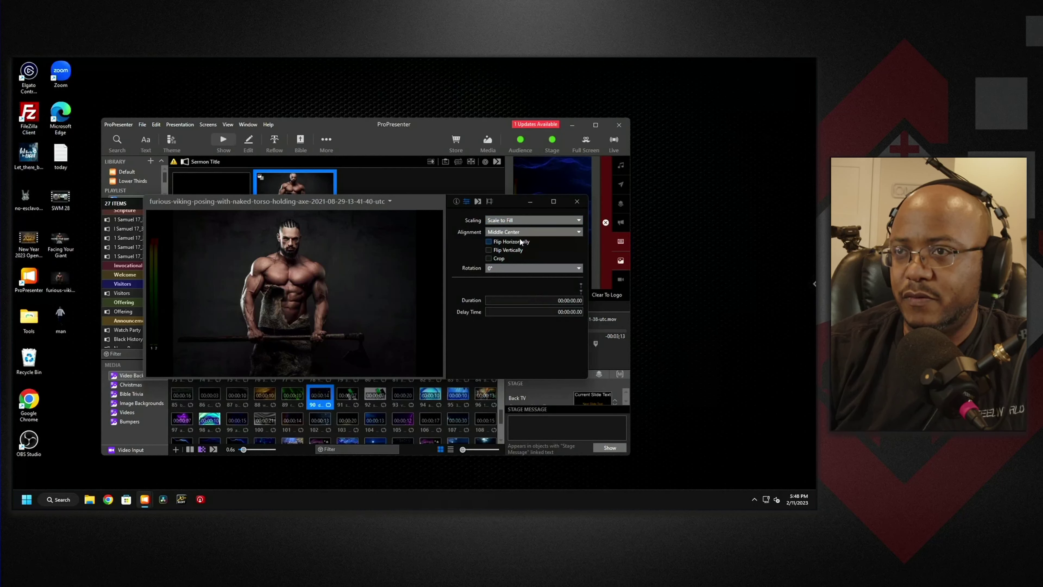
pyautogui.click(577, 201)
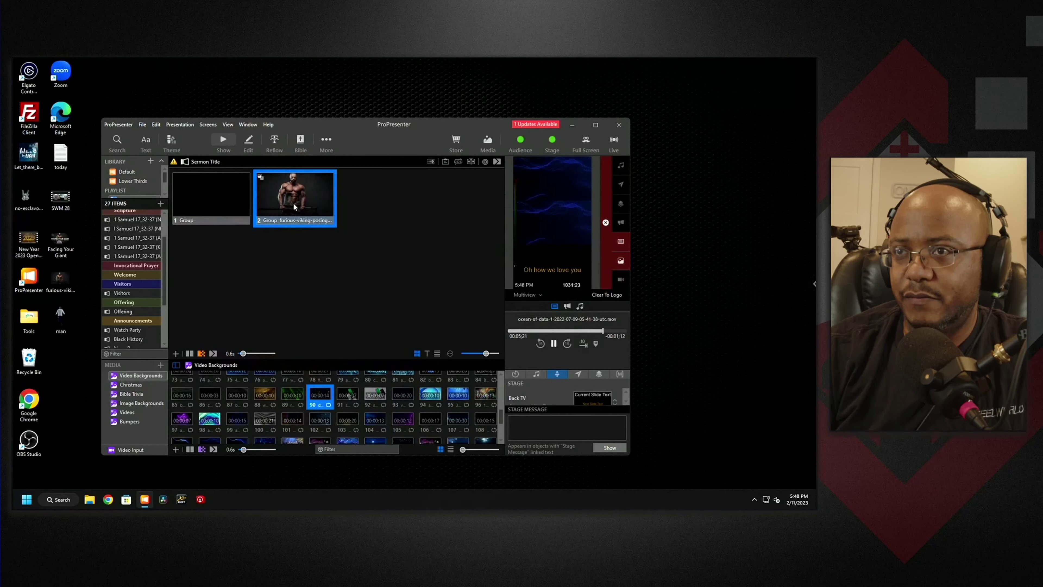
pyautogui.click(595, 125)
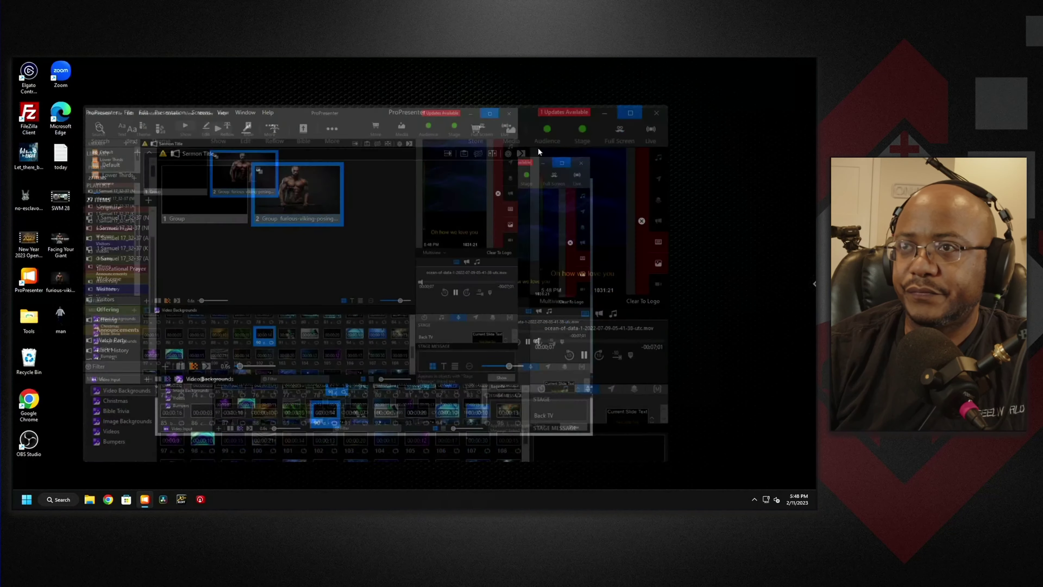
# Step: Delete the blank first slide from Sermon Title and open the furious-viking slide in the slide editor
pyautogui.rightClick(153, 151)
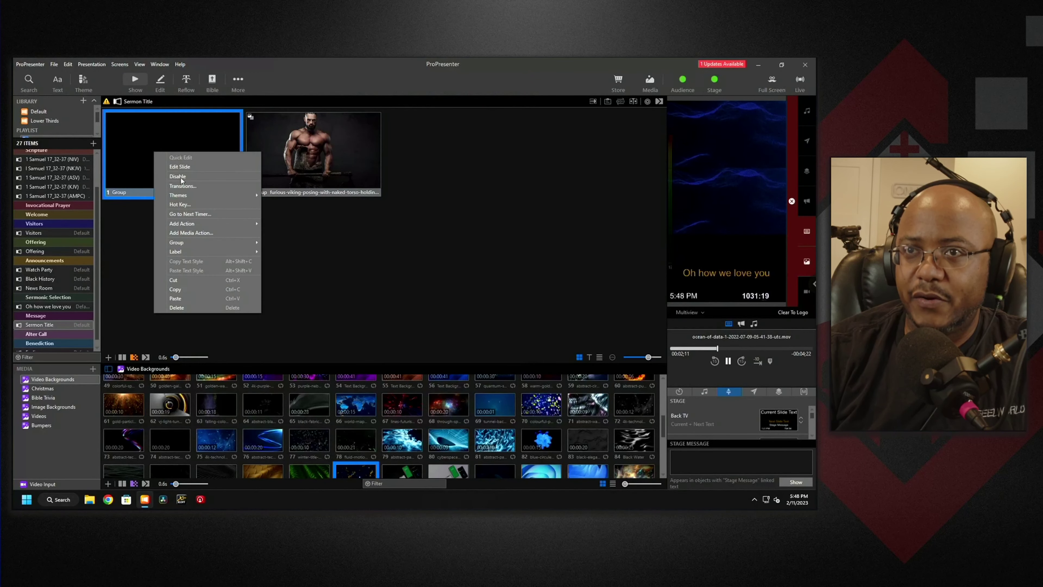
pyautogui.click(196, 309)
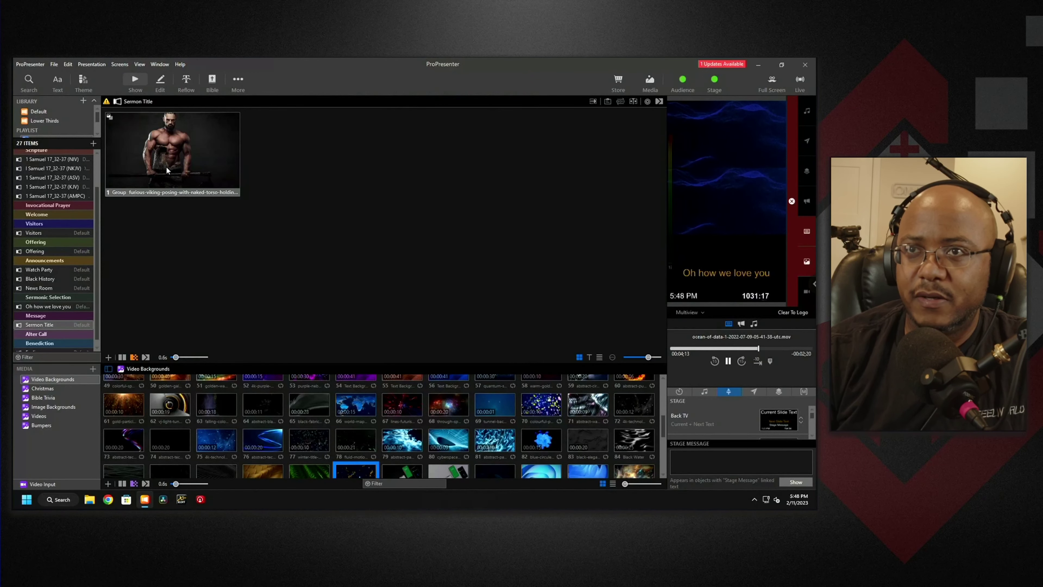
pyautogui.rightClick(170, 149)
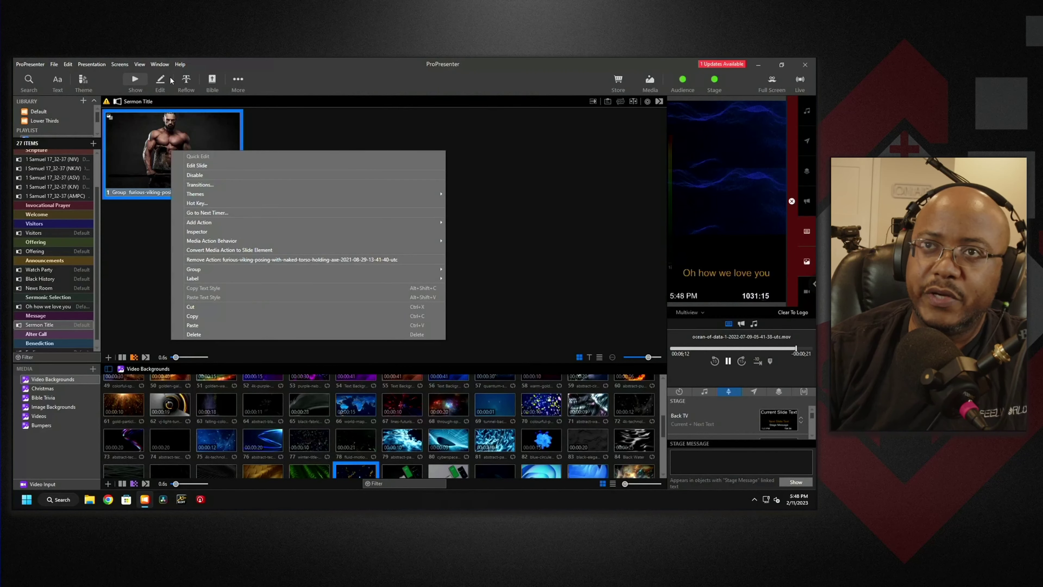
pyautogui.click(161, 79)
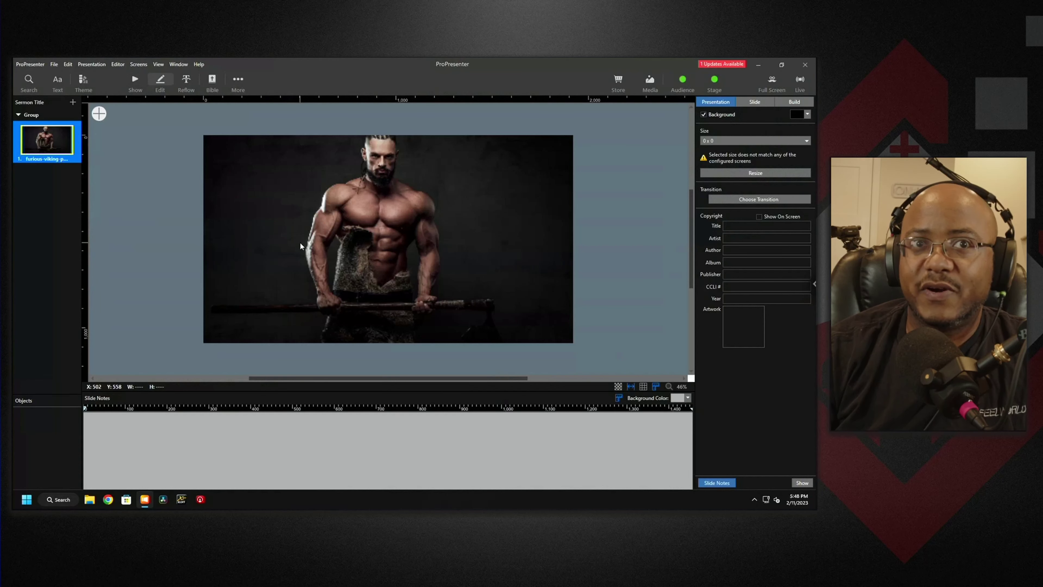
# Step: Add a rectangle shape to the viking slide and stretch it to the full 1920 slide width
pyautogui.click(100, 114)
pyautogui.moveTo(155, 121)
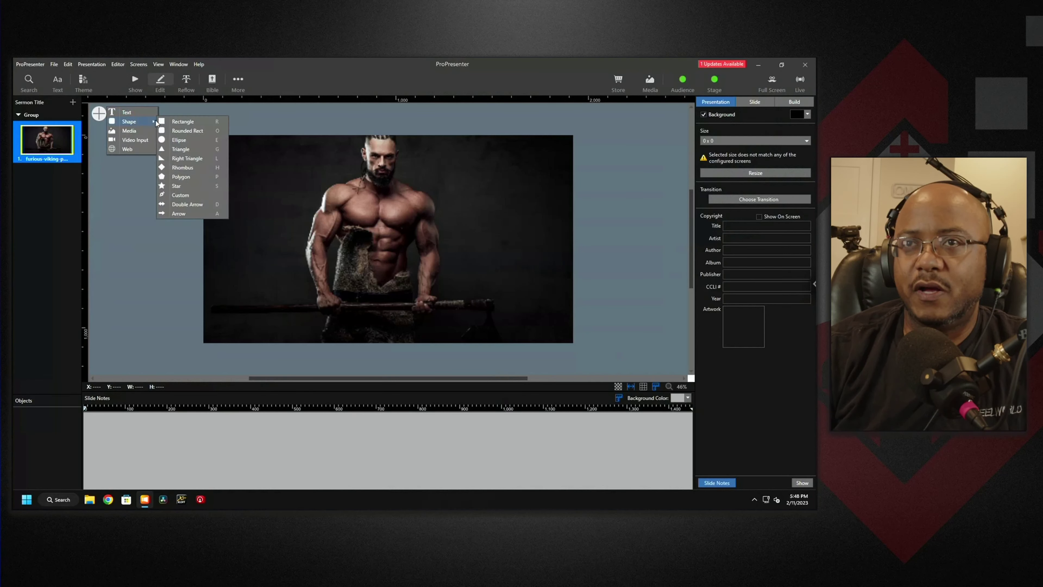
pyautogui.click(195, 122)
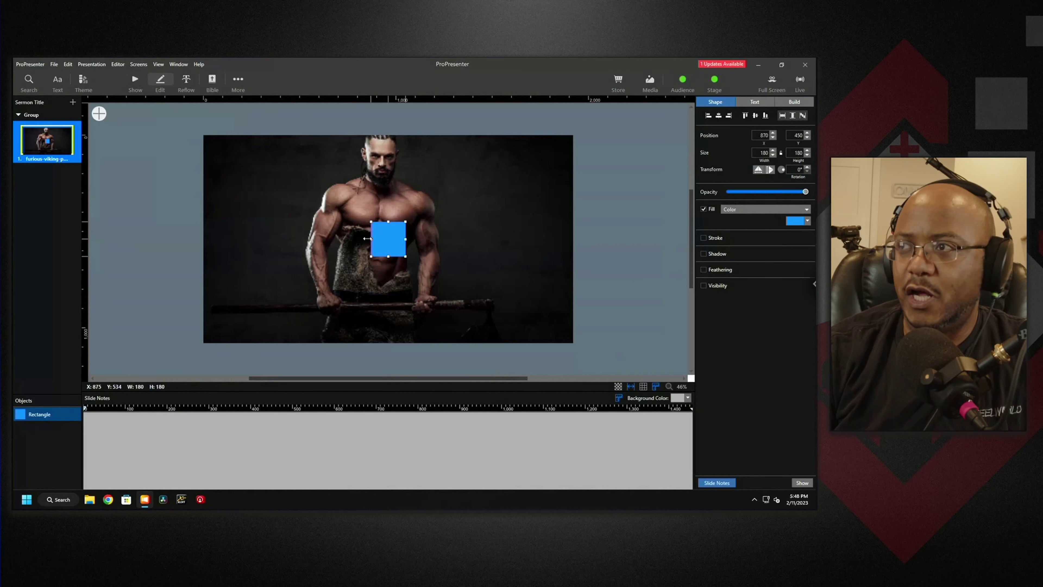
pyautogui.moveTo(368, 239); pyautogui.dragTo(217, 248)
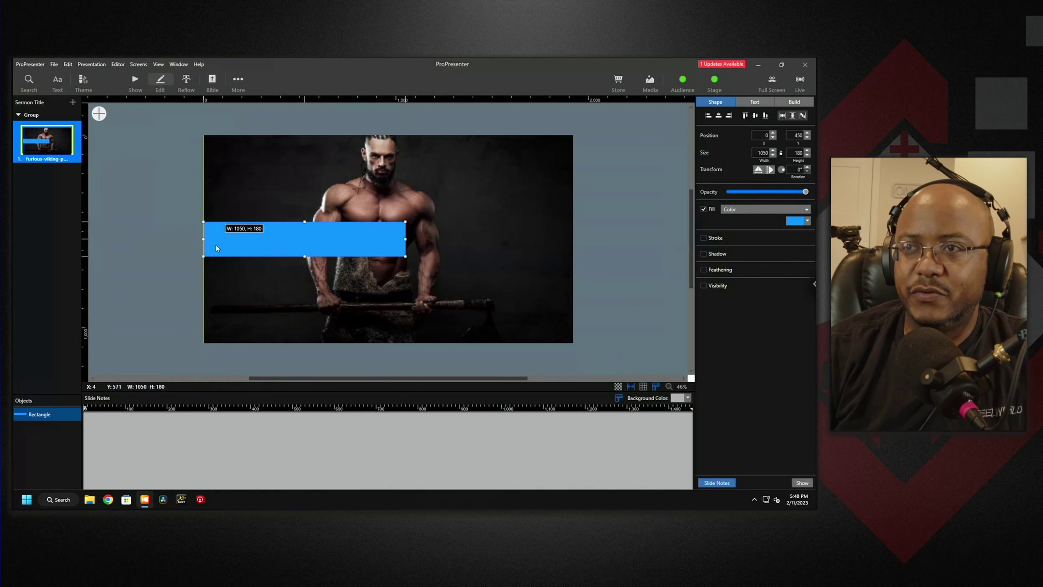
pyautogui.moveTo(406, 239); pyautogui.dragTo(573, 251)
# Step: Fill the rectangle with black and lower its opacity to about 65%
pyautogui.click(806, 222)
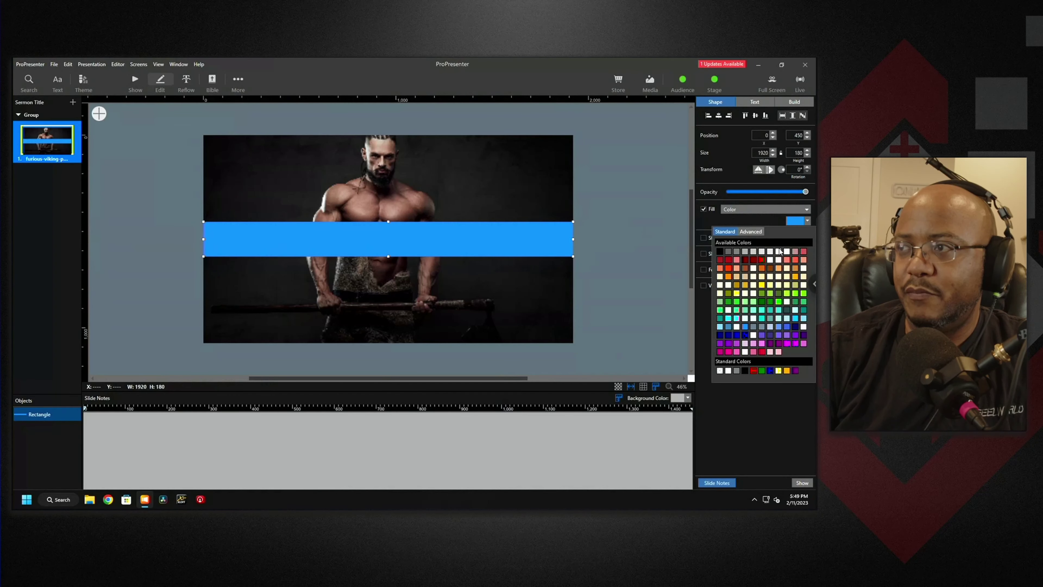
pyautogui.click(719, 251)
pyautogui.moveTo(804, 194); pyautogui.dragTo(778, 200)
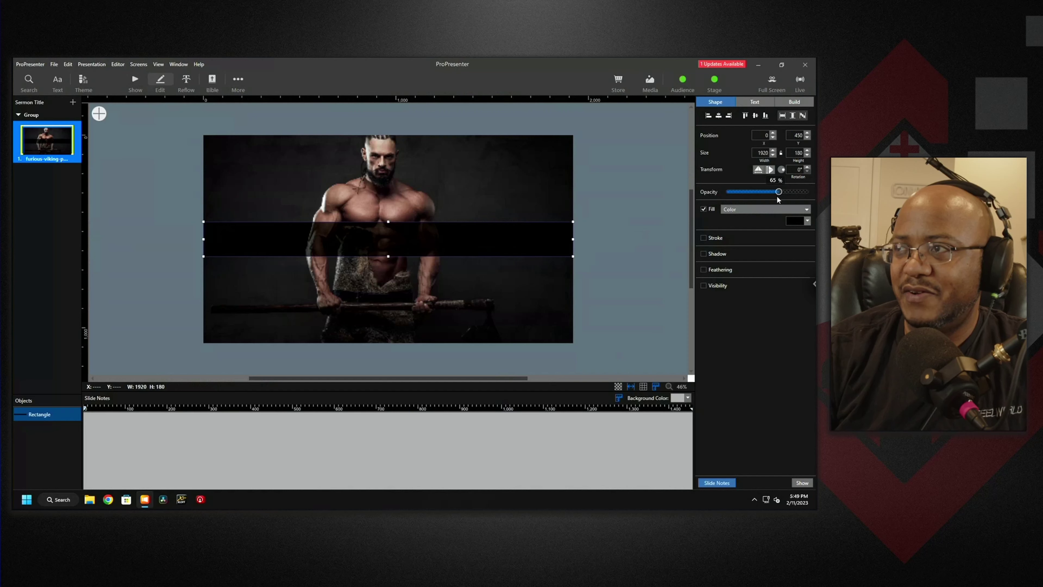
# Step: Stretch the black rectangle vertically to about 1110 so it covers the whole slide, and reduce its opacity to about 29%
pyautogui.moveTo(388, 222); pyautogui.dragTo(389, 129)
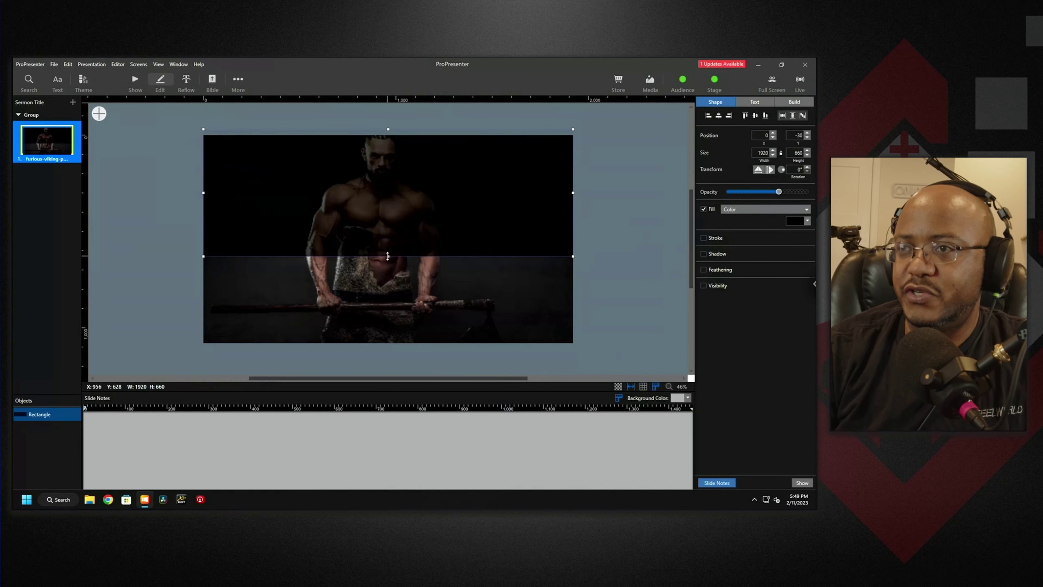
pyautogui.moveTo(388, 256); pyautogui.dragTo(438, 343)
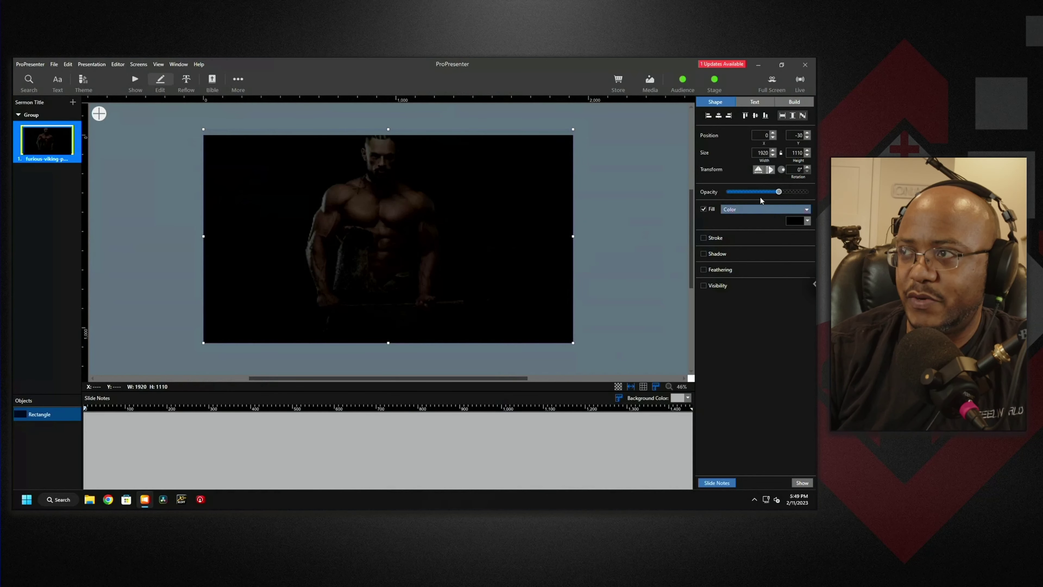
pyautogui.click(755, 192)
pyautogui.moveTo(754, 193); pyautogui.dragTo(750, 195)
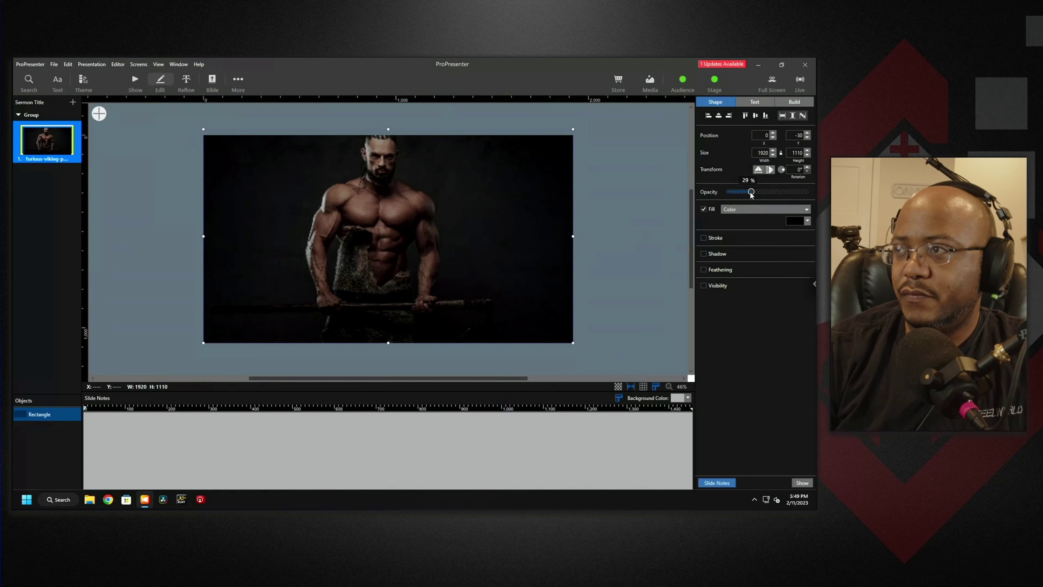
# Step: Move the black overlay aside, shrink the window, add man.png from the desktop to the slide, and maximize the window again
pyautogui.click(610, 226)
pyautogui.moveTo(469, 248); pyautogui.dragTo(657, 279)
pyautogui.doubleClick(371, 65)
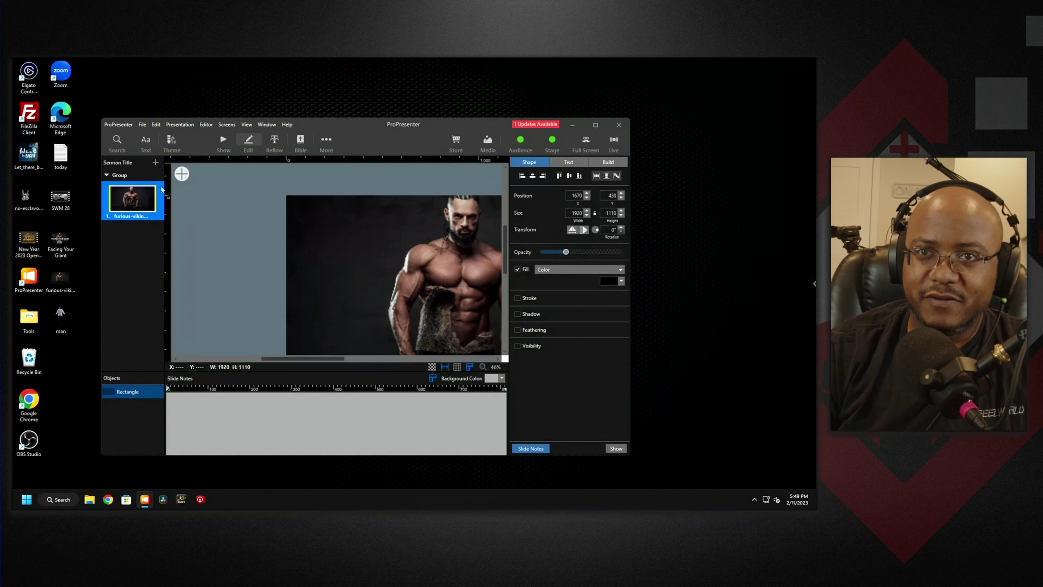
pyautogui.moveTo(61, 316); pyautogui.dragTo(321, 301)
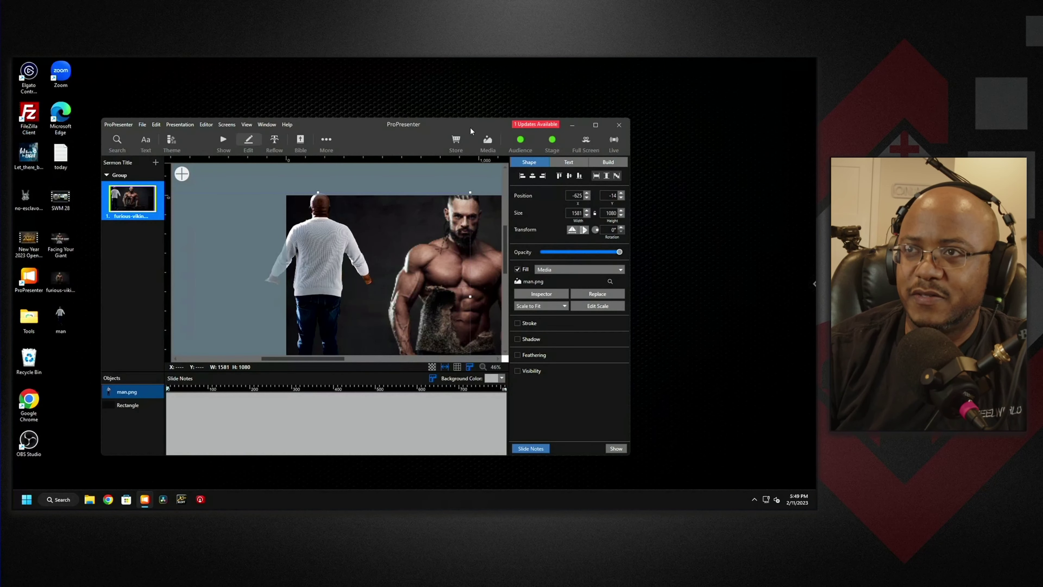
pyautogui.click(596, 125)
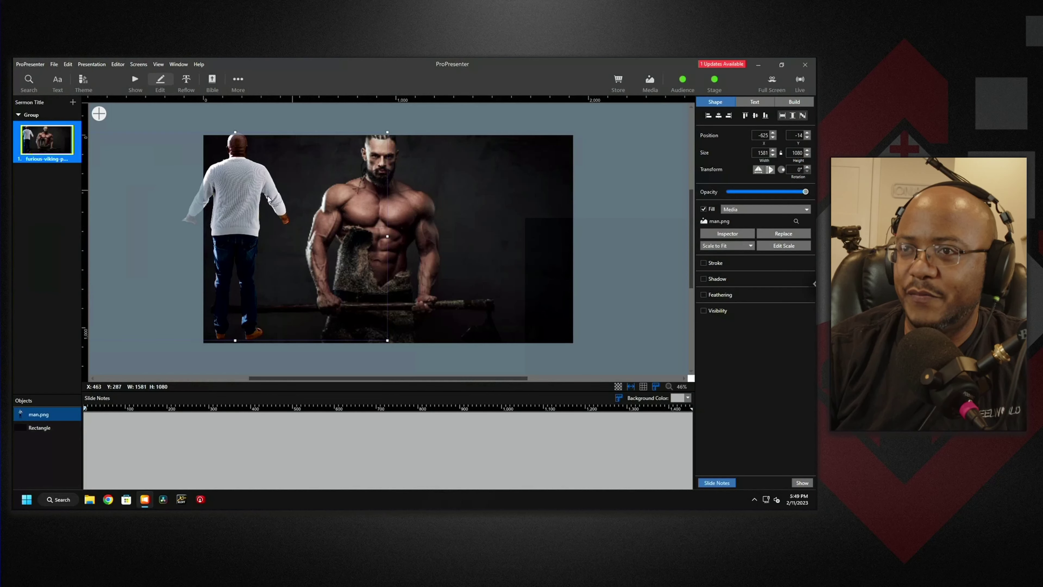
# Step: Resize man.png to about 1525 × 1110 and place it low in front of the viking's arm, at about -208, 683
pyautogui.moveTo(237, 192); pyautogui.dragTo(378, 339)
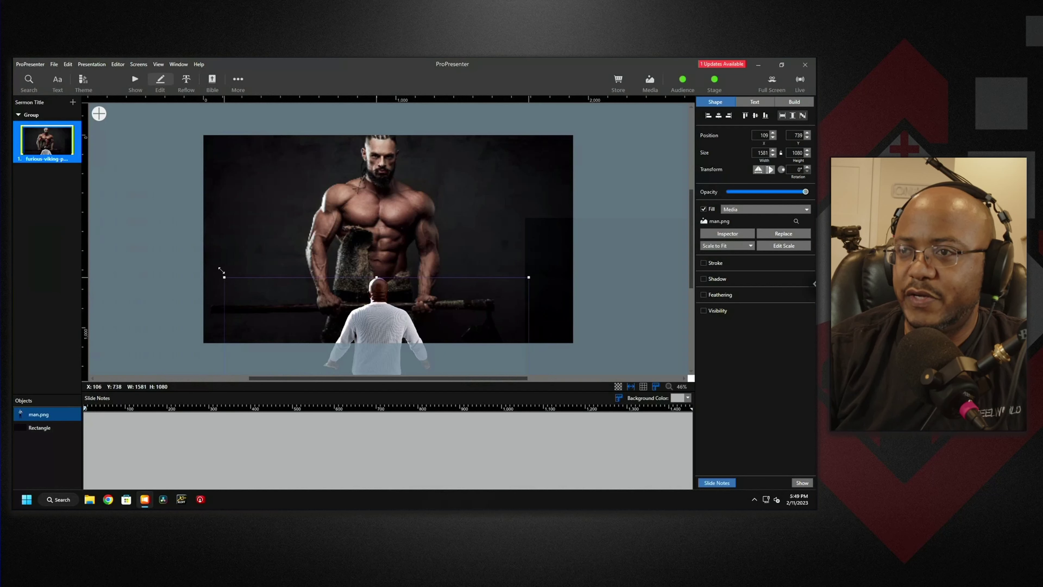
pyautogui.moveTo(222, 270)
pyautogui.mouseDown()
pyautogui.moveTo(203, 245)
pyautogui.moveTo(236, 272)
pyautogui.mouseUp()
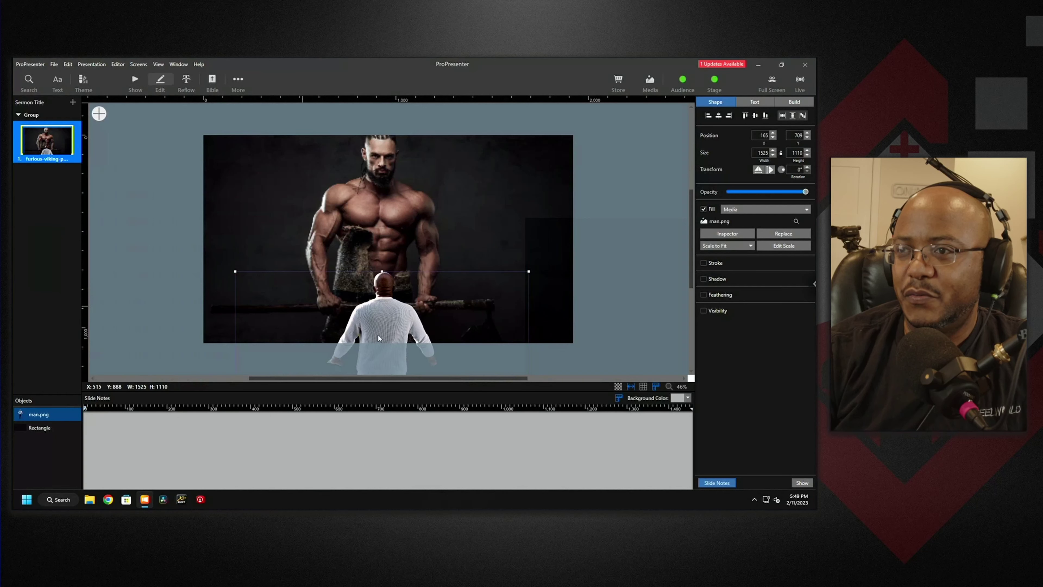
pyautogui.moveTo(394, 330); pyautogui.dragTo(310, 325)
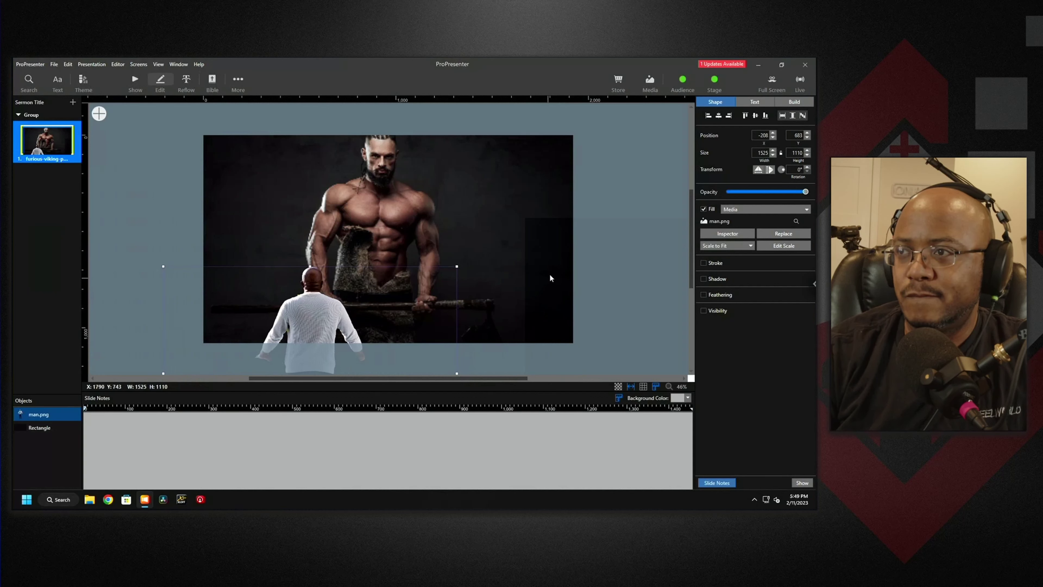
# Step: Bring the black rectangle in front of man.png, align it to position 0, 0, and trim it to 1920 × 1080
pyautogui.moveTo(550, 275); pyautogui.dragTo(266, 180)
pyautogui.rightClick(266, 181)
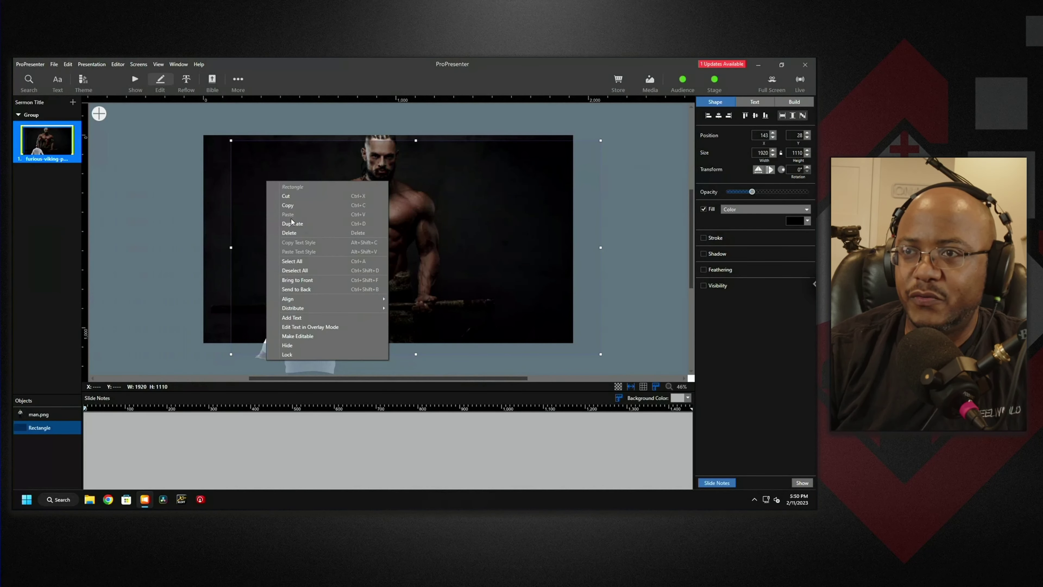
pyautogui.click(302, 288)
pyautogui.moveTo(486, 243); pyautogui.dragTo(455, 241)
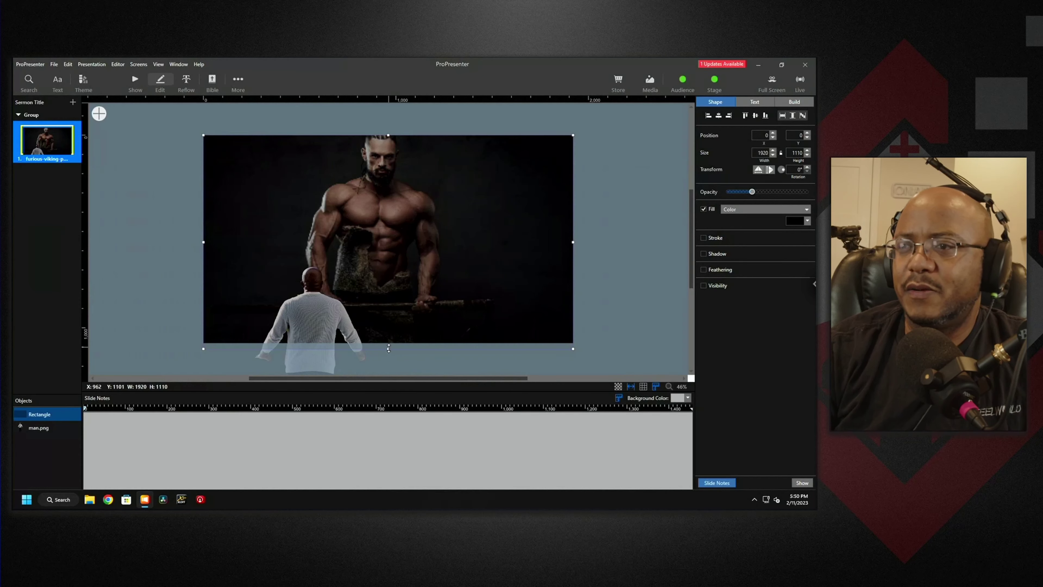
pyautogui.moveTo(388, 348); pyautogui.dragTo(389, 343)
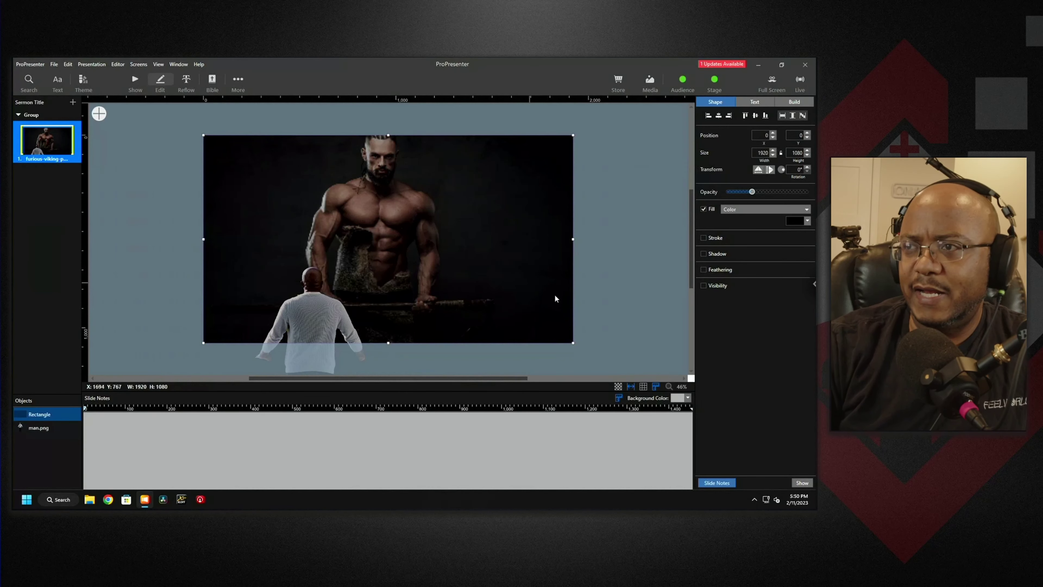
pyautogui.click(635, 309)
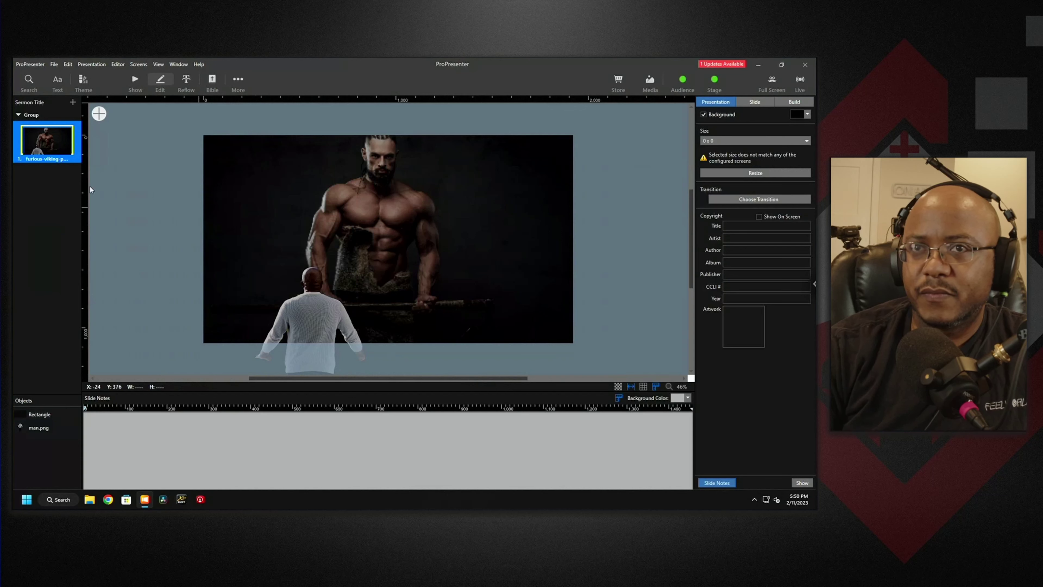
# Step: Duplicate the composed viking slide, and delete the duplicate
pyautogui.rightClick(47, 144)
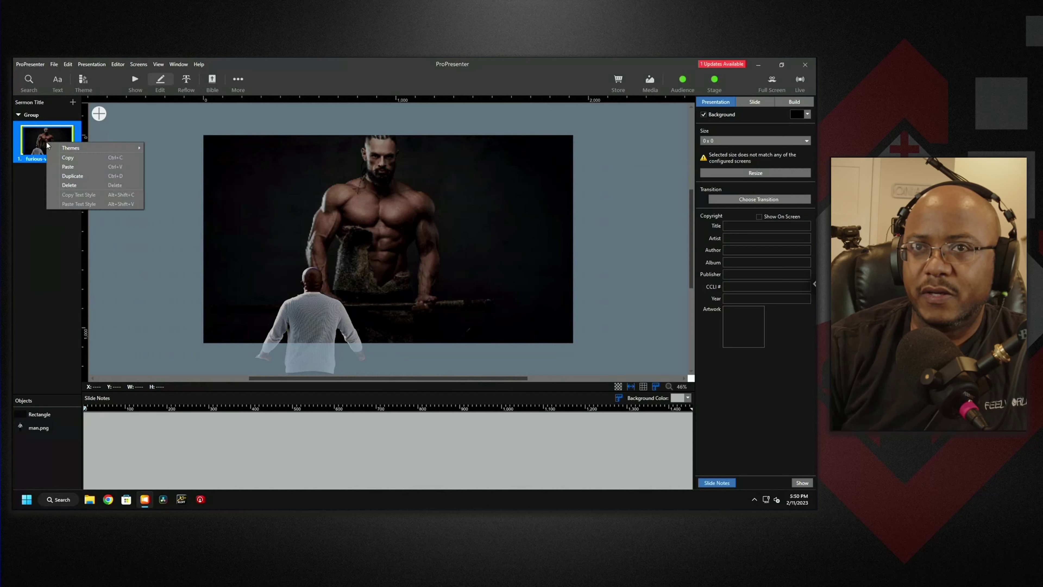
pyautogui.click(69, 176)
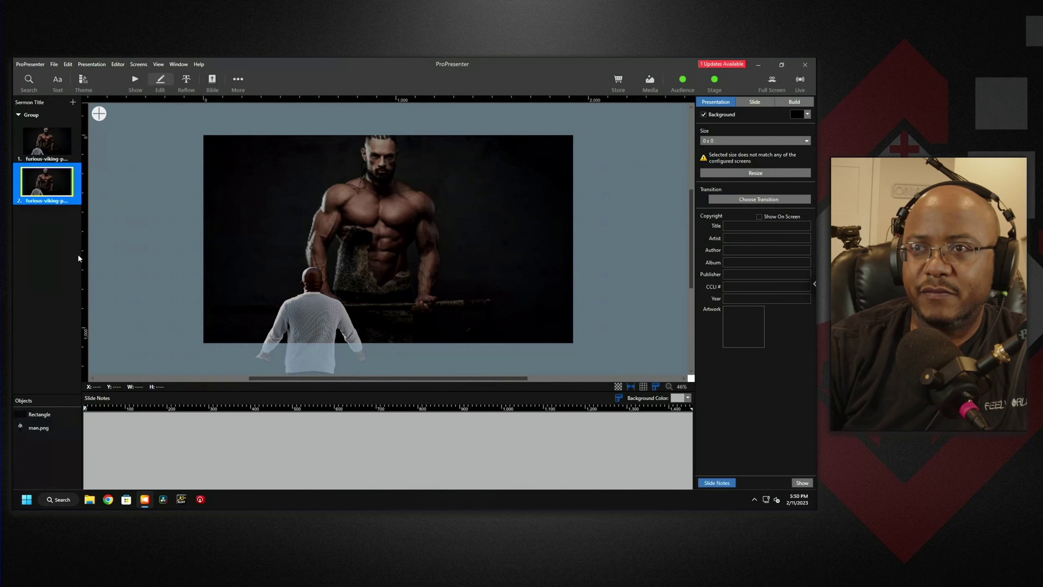
pyautogui.click(98, 117)
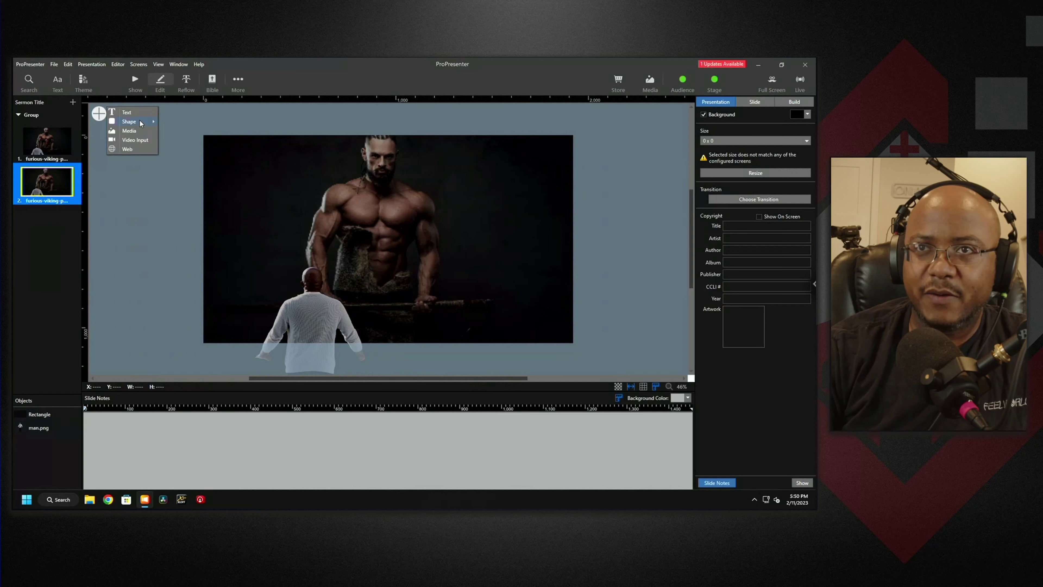
pyautogui.moveTo(140, 122)
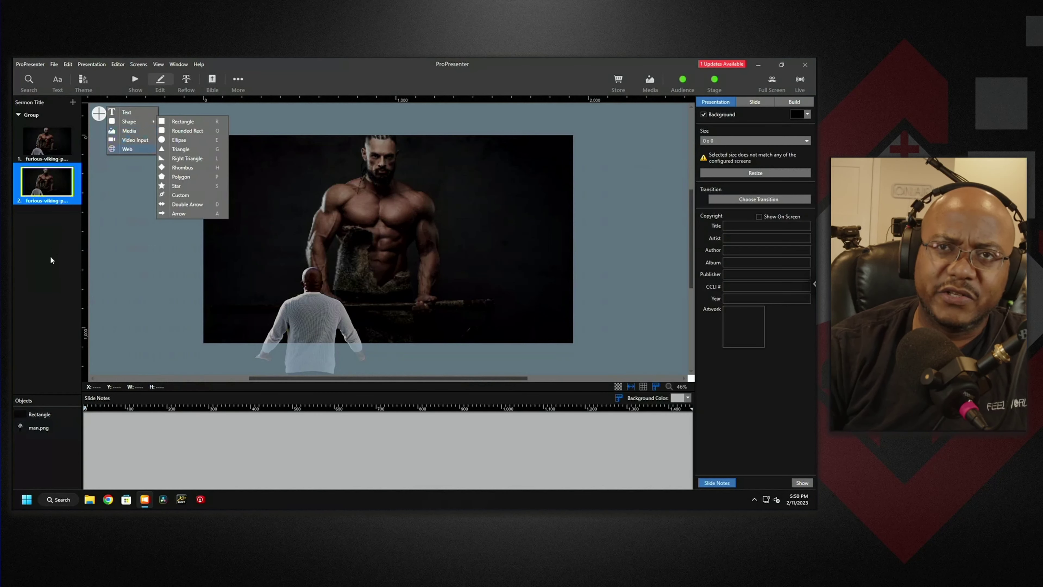
pyautogui.click(55, 237)
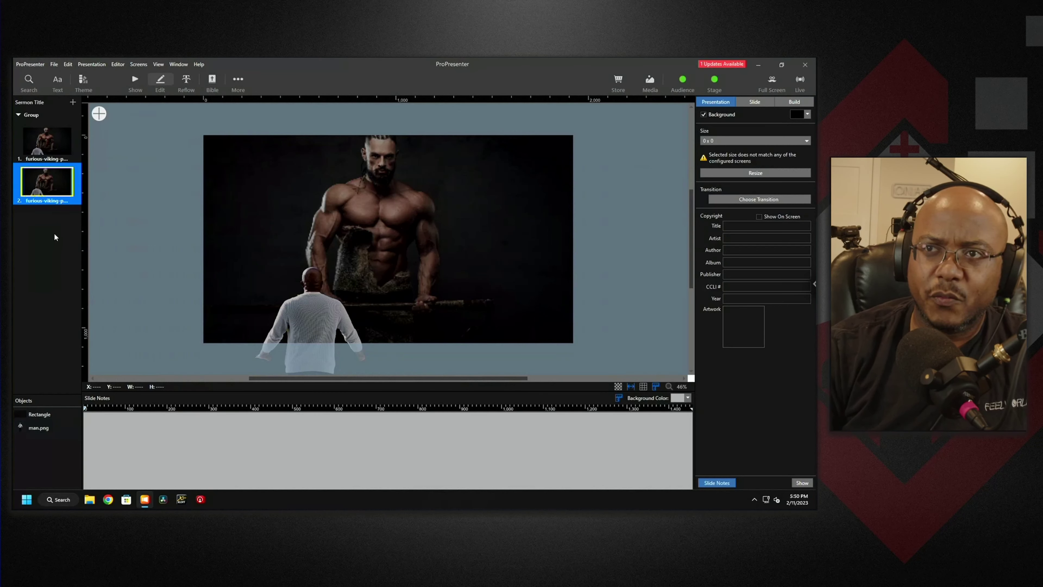
pyautogui.rightClick(53, 190)
pyautogui.click(84, 231)
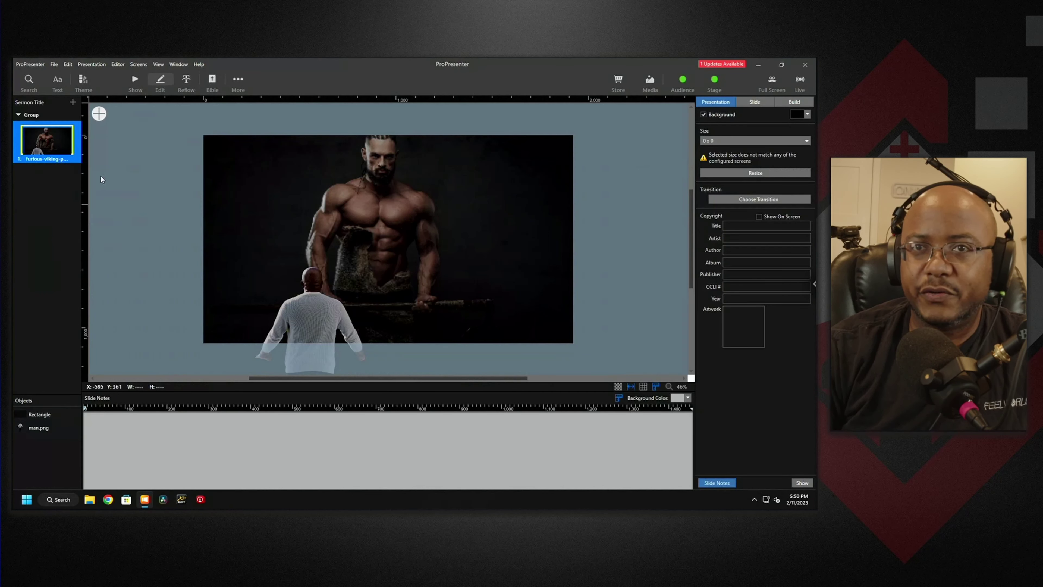
# Step: Add a text object to the viking slide and set its font to League Spartan Black
pyautogui.click(99, 113)
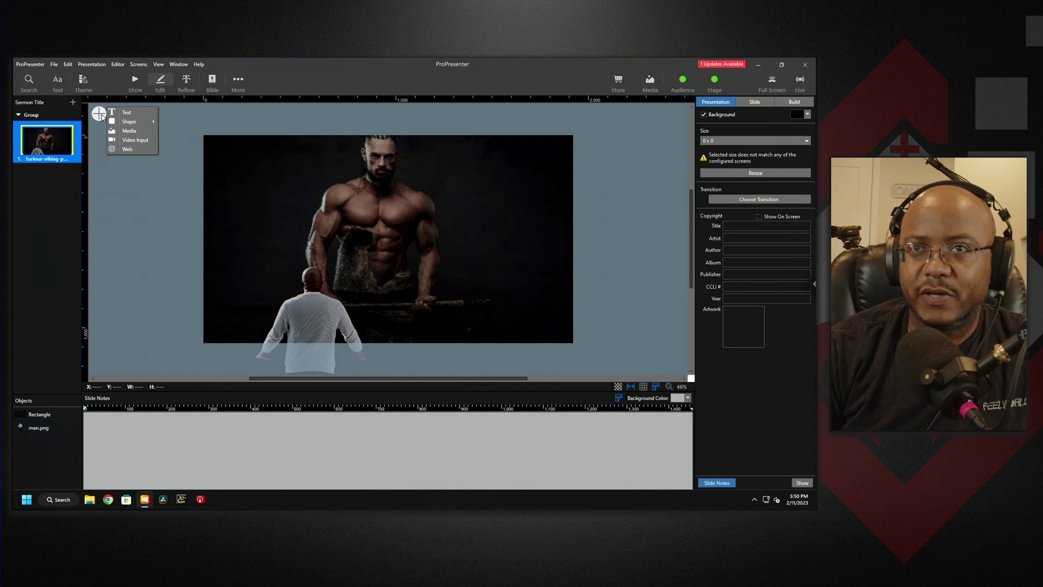
pyautogui.click(131, 111)
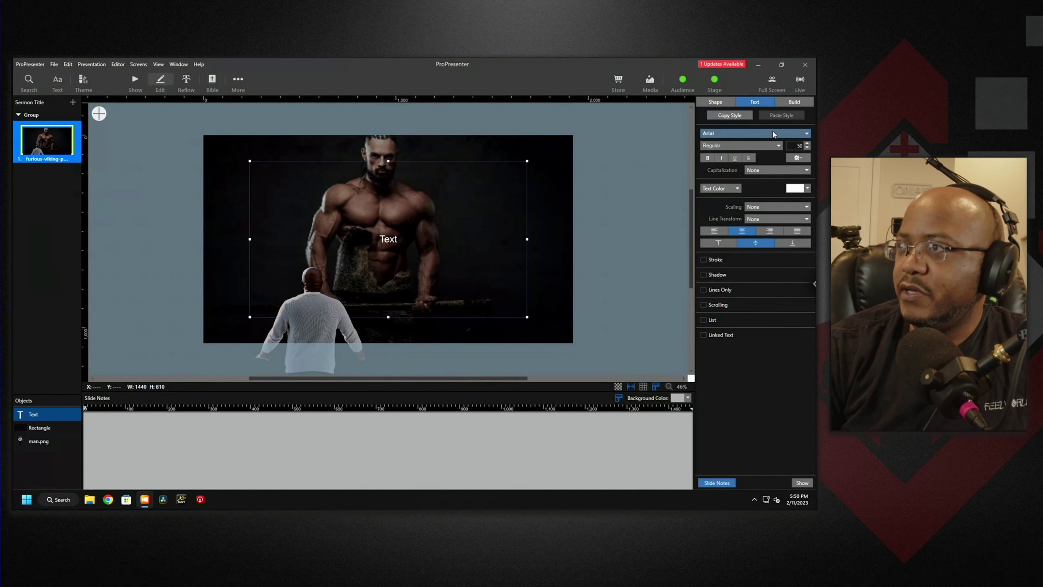
pyautogui.click(774, 134)
pyautogui.scroll(-3, 780, 210)
pyautogui.scroll(-5, 780, 210)
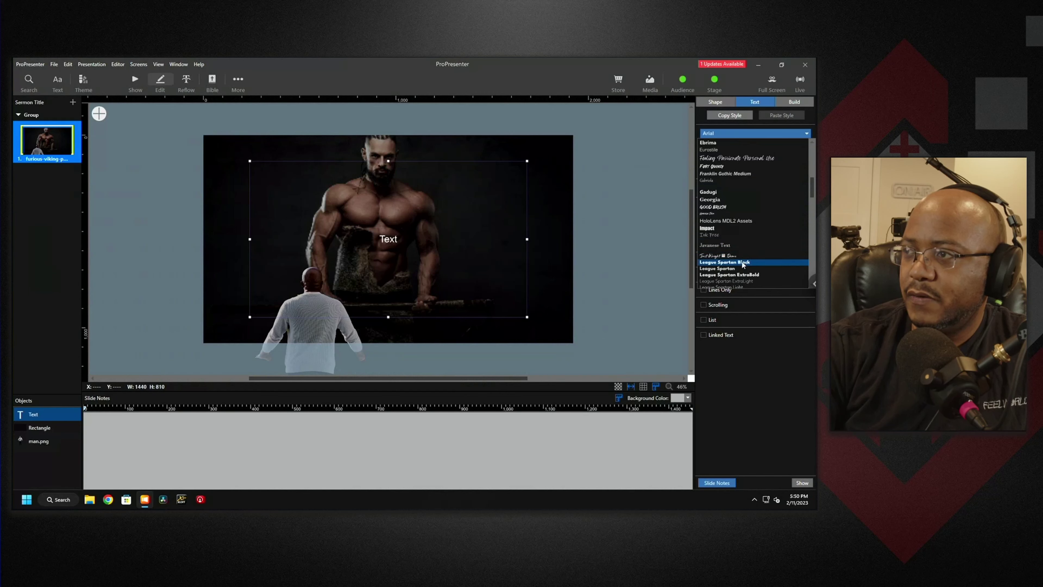
pyautogui.click(735, 262)
# Step: Replace the placeholder text with "Facing Your Giant" and select the whole title
pyautogui.doubleClick(395, 240)
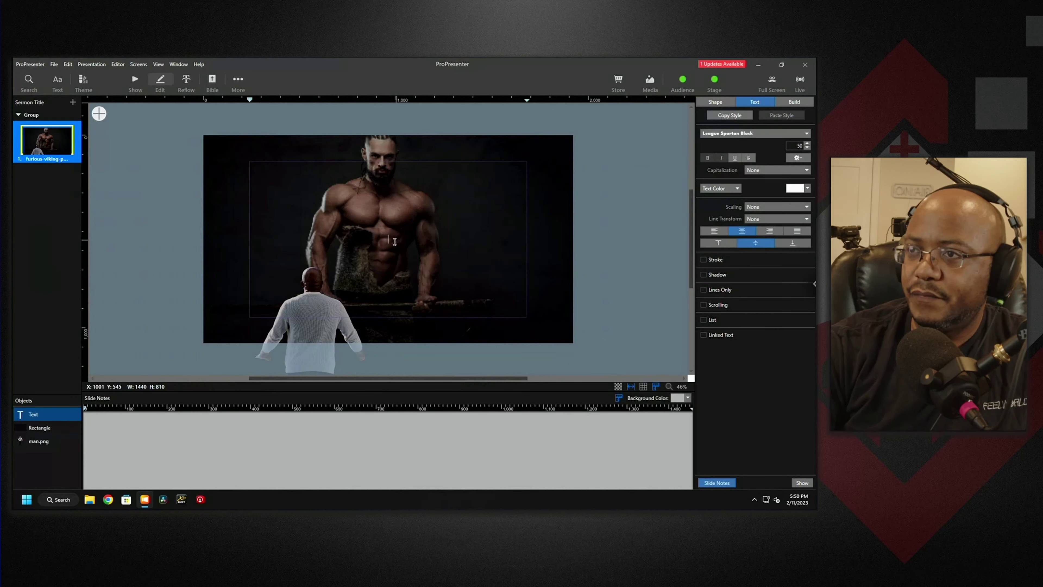
pyautogui.write('Facin')
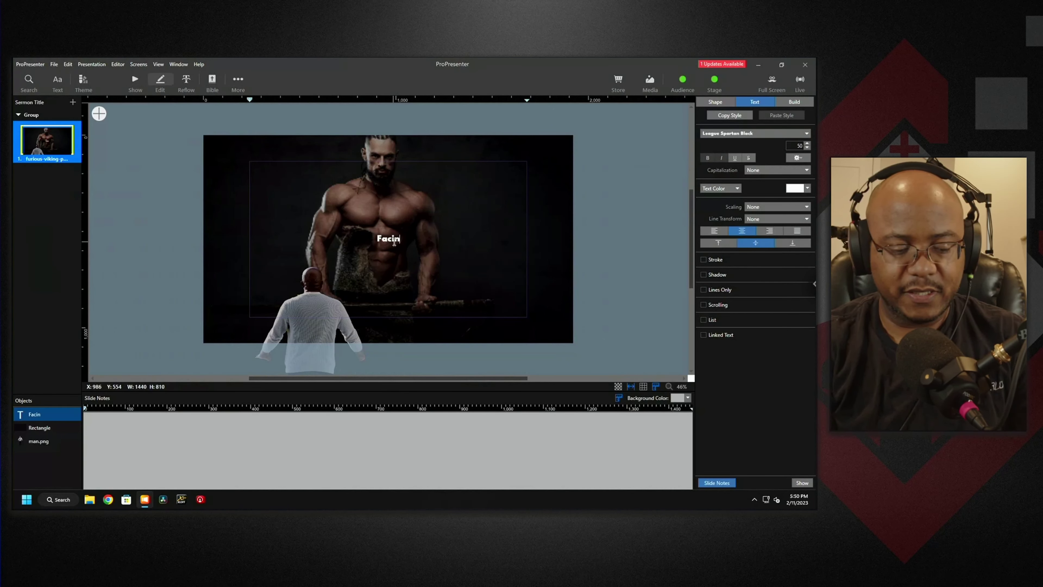
pyautogui.write('g Your Giant')
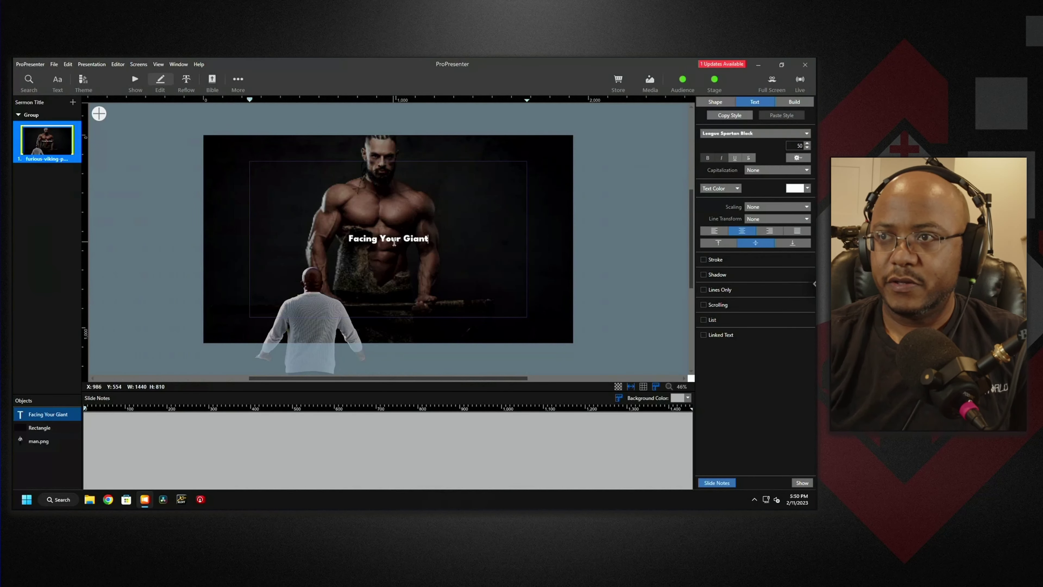
pyautogui.hotkey('ctrl', 'a')
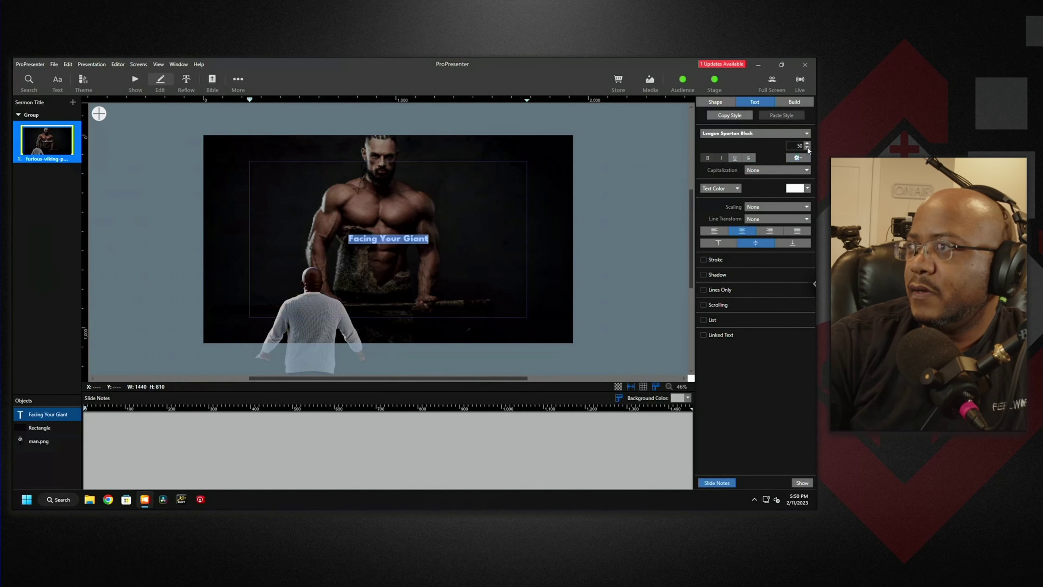
# Step: Try font sizes 300 and 250 on the selected "Facing Your Giant" title
pyautogui.click(796, 145)
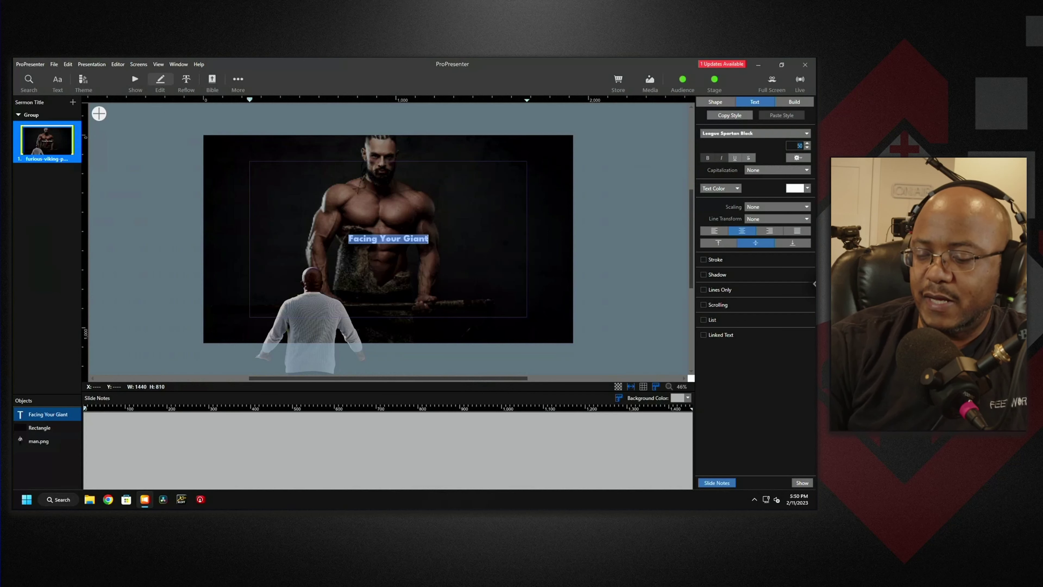
pyautogui.write('300')
pyautogui.press('Return')
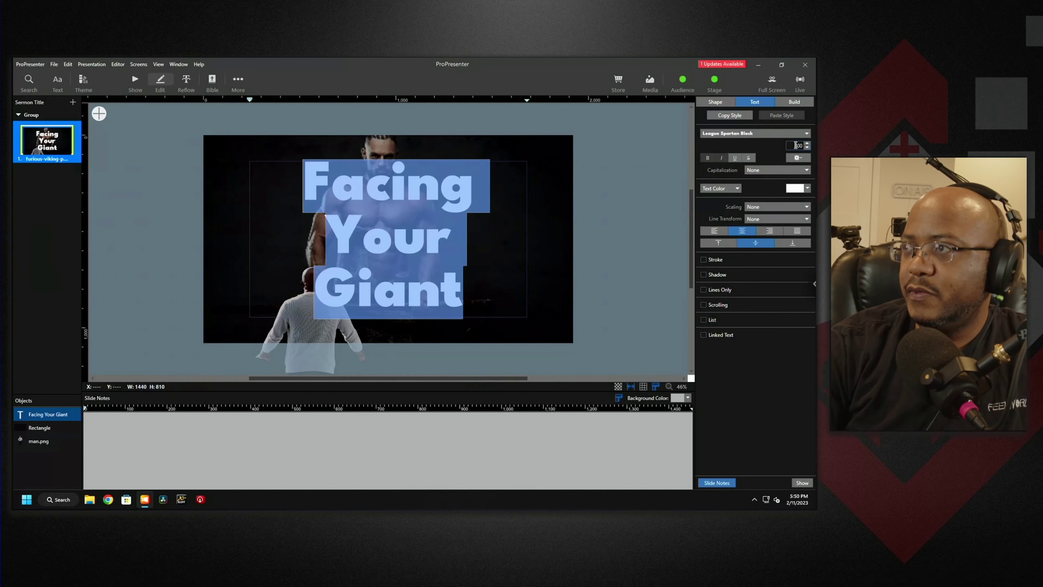
pyautogui.write('250')
pyautogui.press('Return')
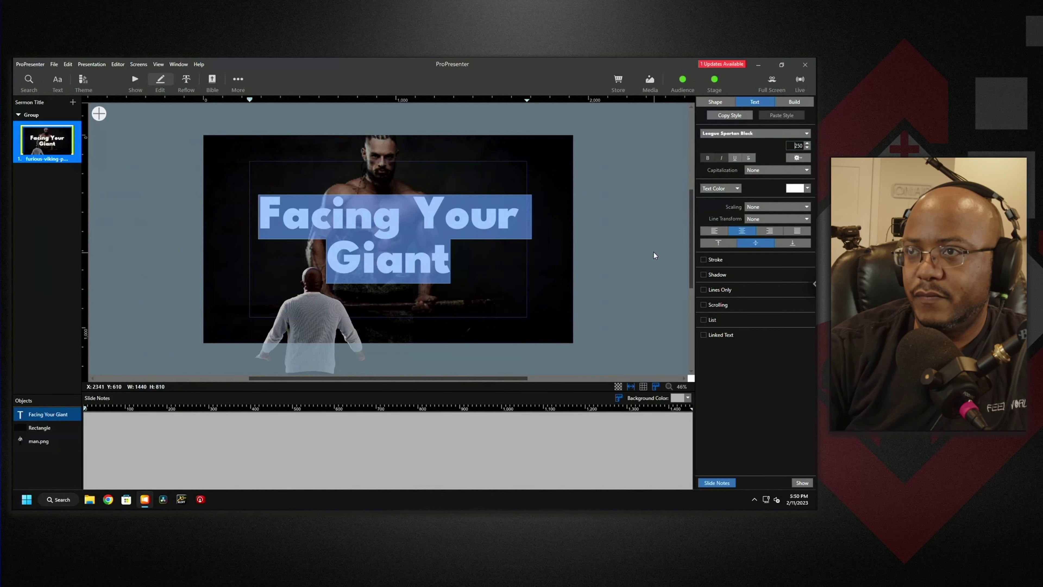
pyautogui.press('Escape')
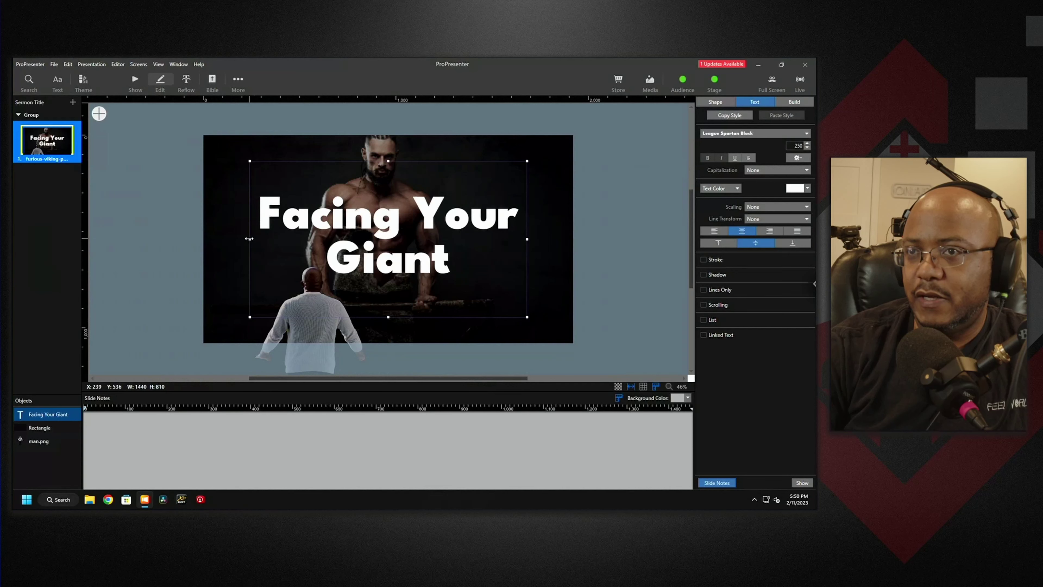
# Step: Widen the title's text box on both sides to span the full 1920 slide width
pyautogui.moveTo(250, 239); pyautogui.dragTo(204, 239)
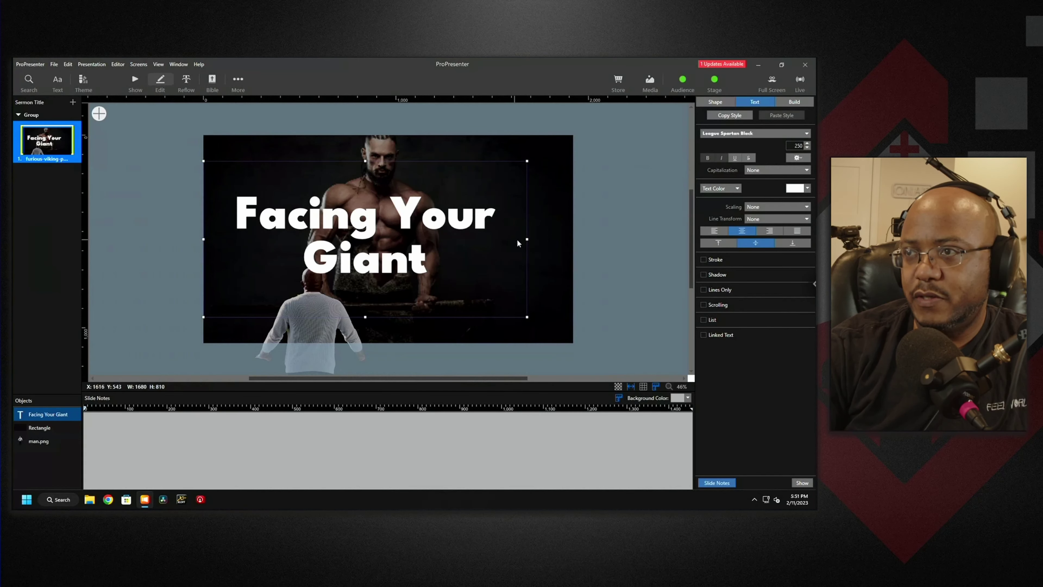
pyautogui.moveTo(528, 240); pyautogui.dragTo(573, 239)
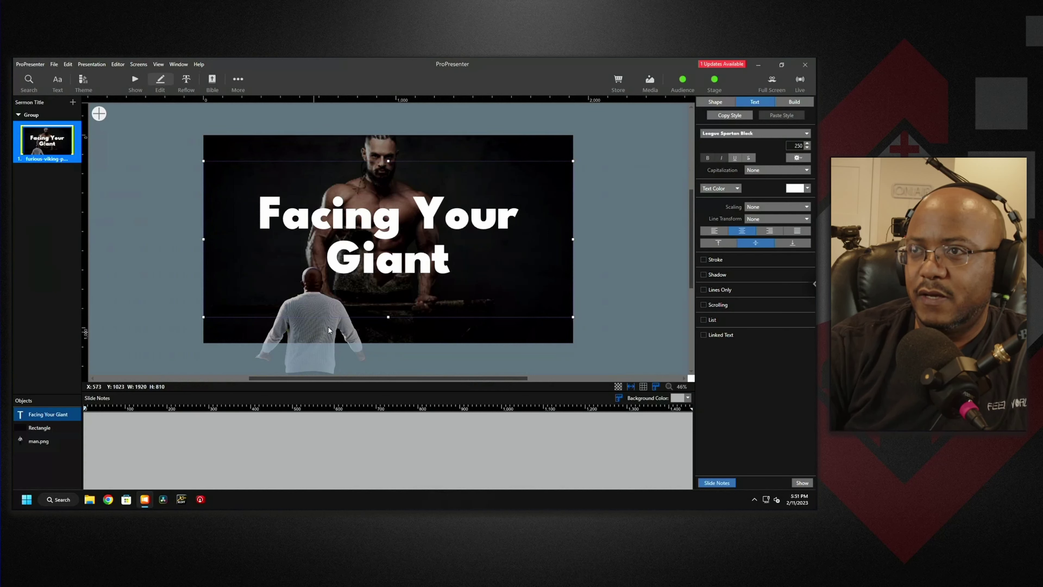
# Step: Set the whole "Facing Your Giant" title to font size 200 and enable its text shadow
pyautogui.doubleClick(403, 230)
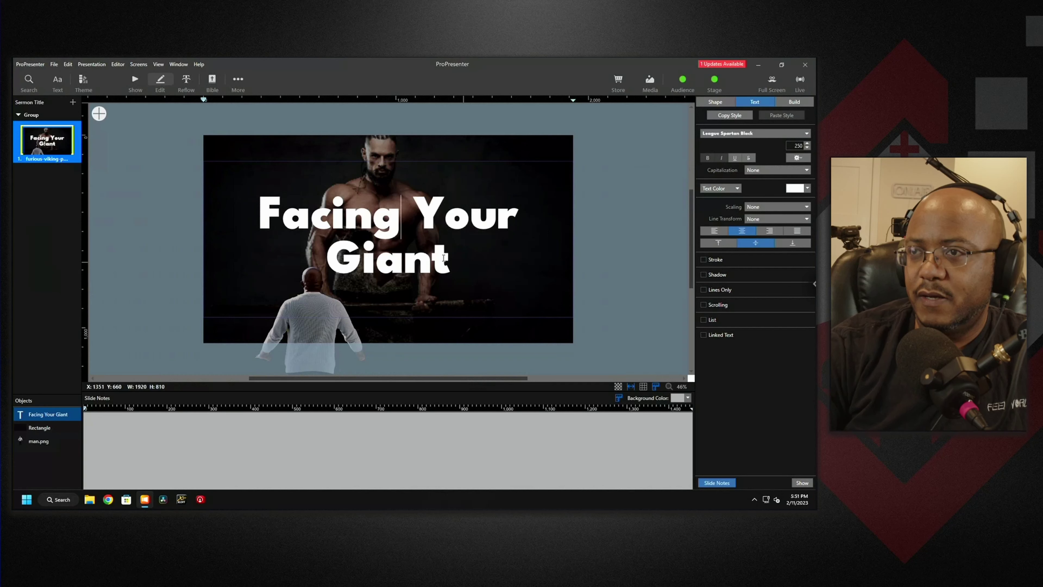
pyautogui.moveTo(468, 265); pyautogui.dragTo(224, 208)
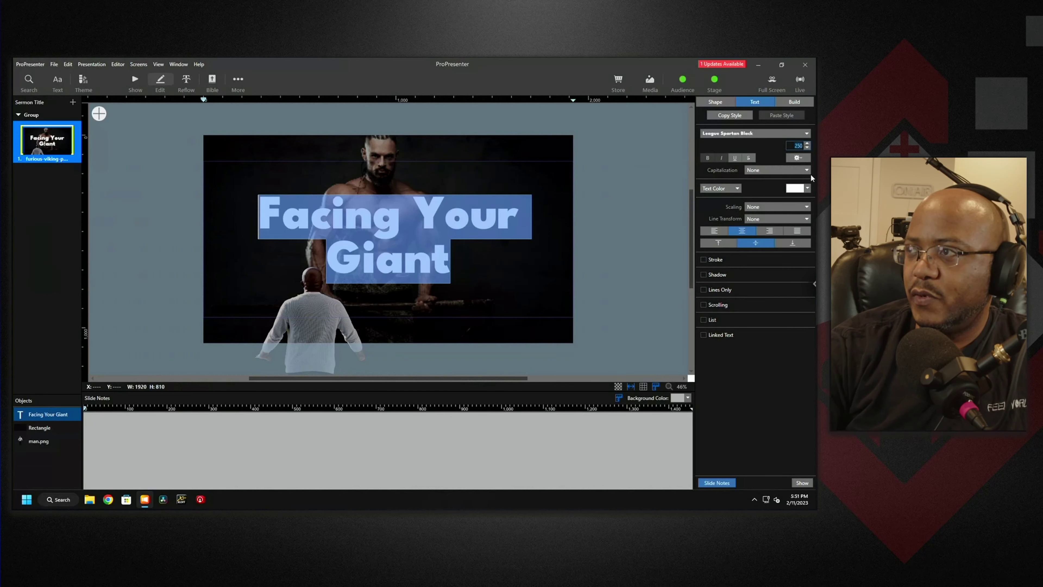
pyautogui.write('200')
pyautogui.press('Return')
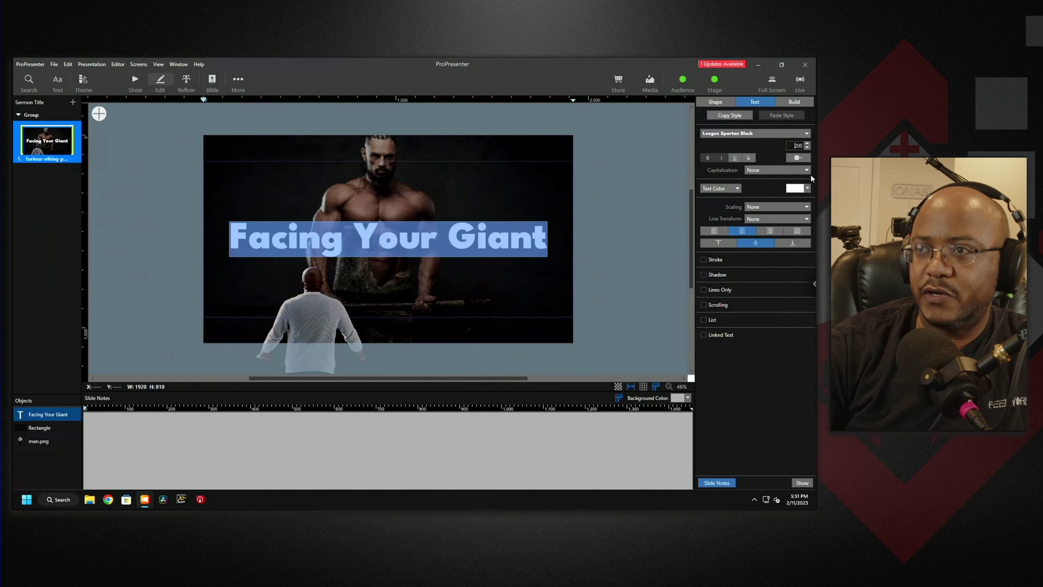
pyautogui.click(716, 275)
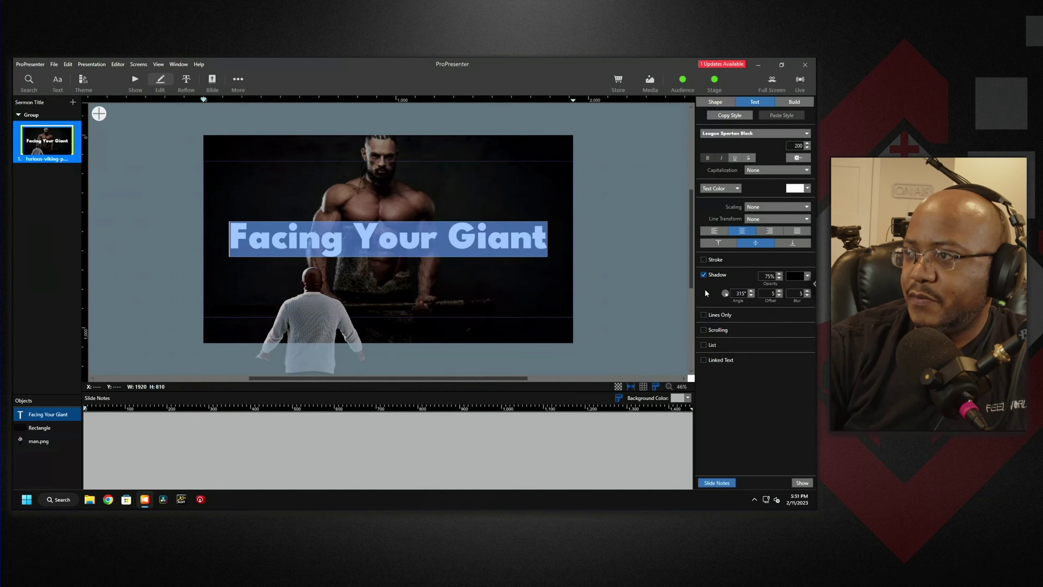
pyautogui.click(635, 305)
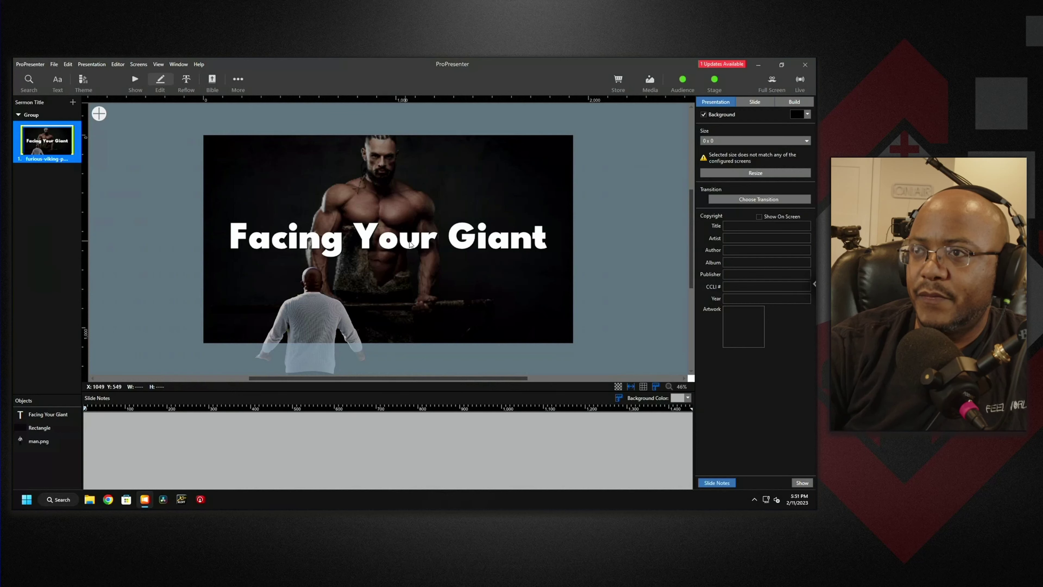